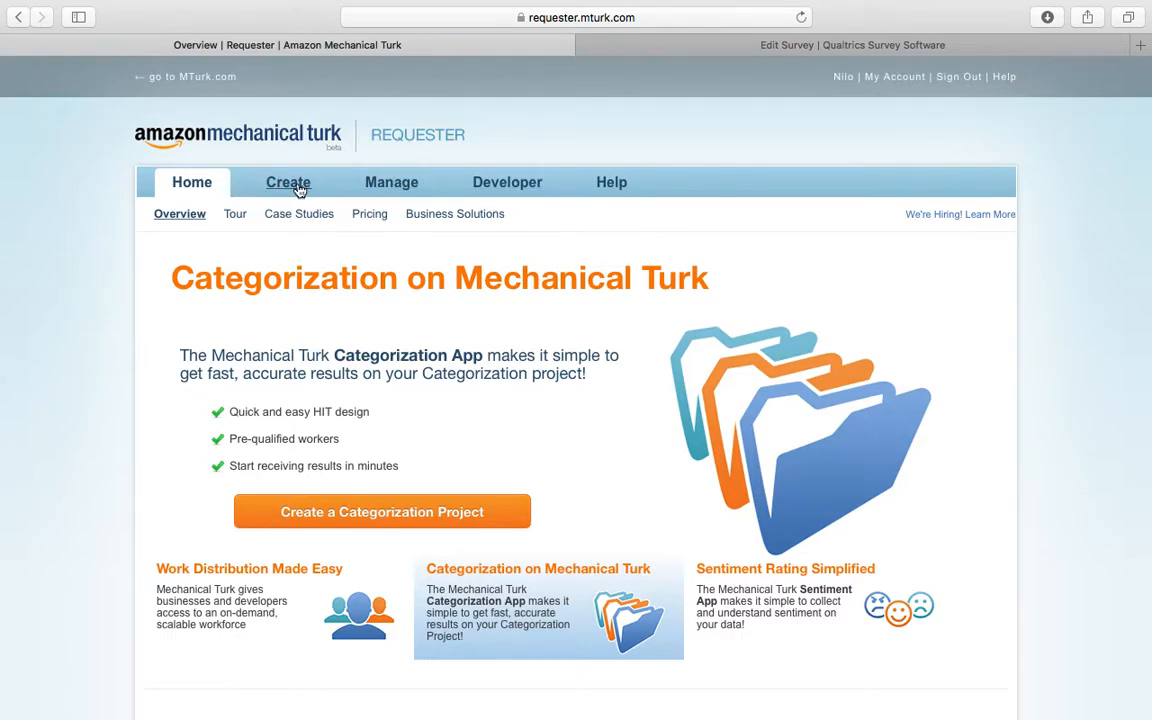
Step: Open the batch management page and review the progress of the existing batches
{"action": "left_click", "coordinate": [371, 184]}
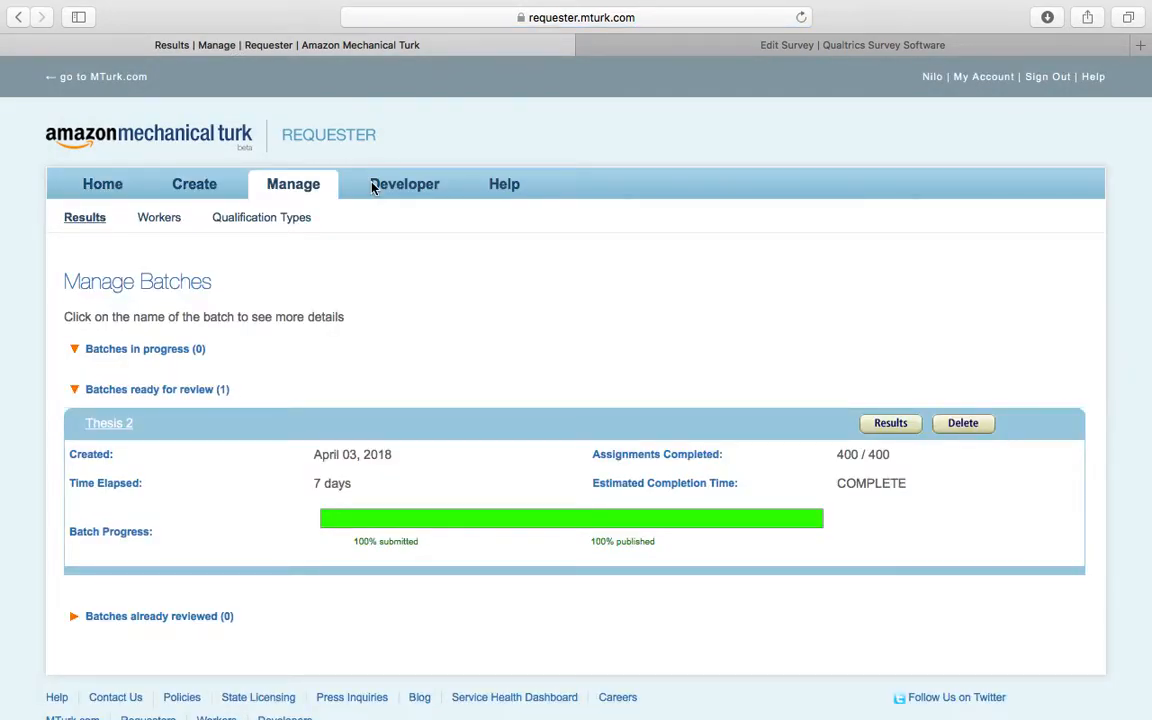
{"action": "scroll", "coordinate": [250, 500], "scroll_direction": "down", "scroll_amount": 3}
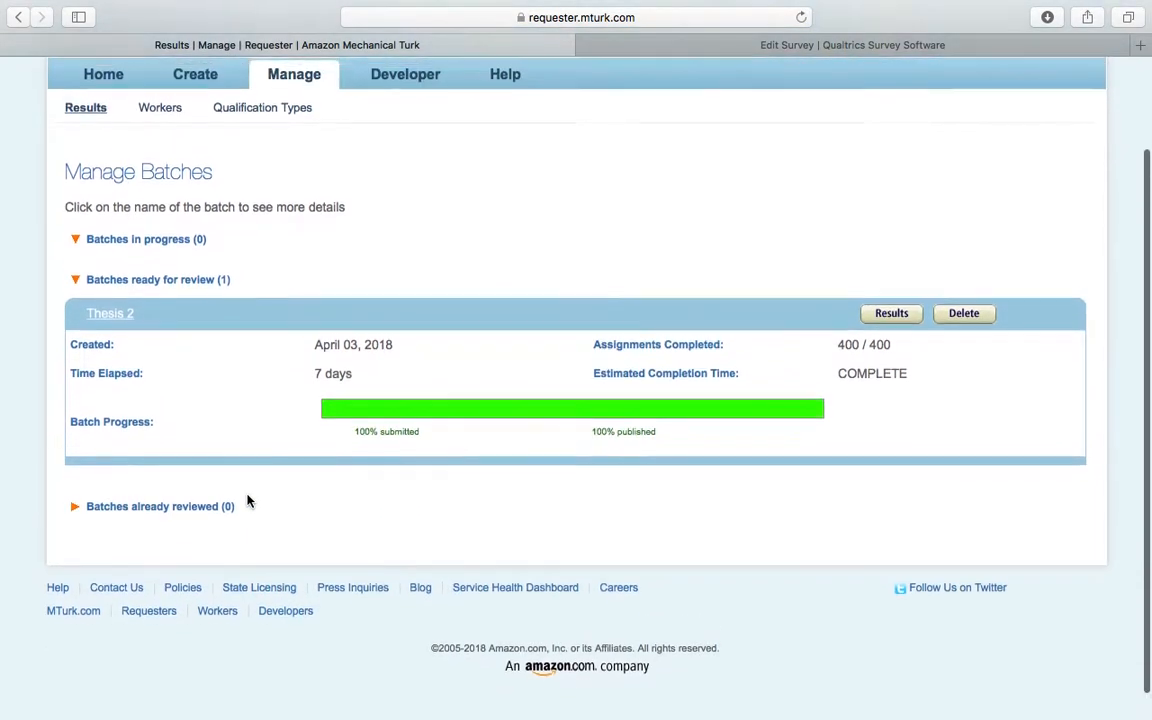
{"action": "scroll", "coordinate": [249, 500], "scroll_direction": "up", "scroll_amount": 2}
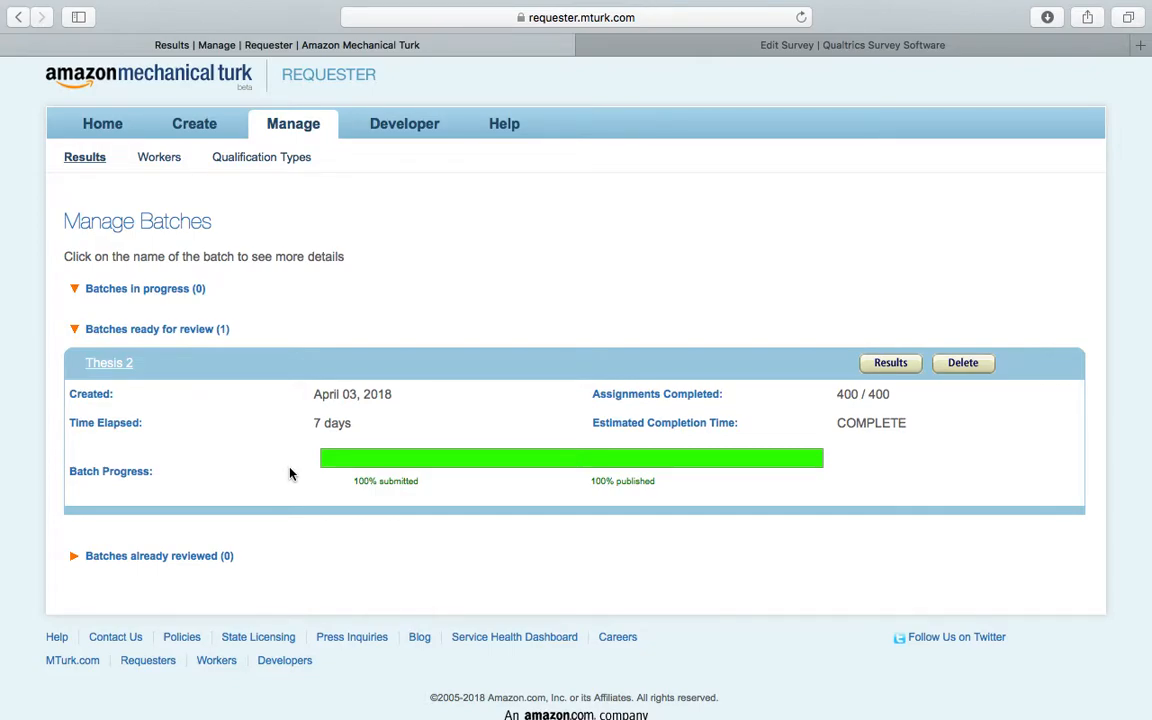
Step: Create a new project from the Survey Link template and name it "thesis 2"
{"action": "left_click", "coordinate": [203, 125]}
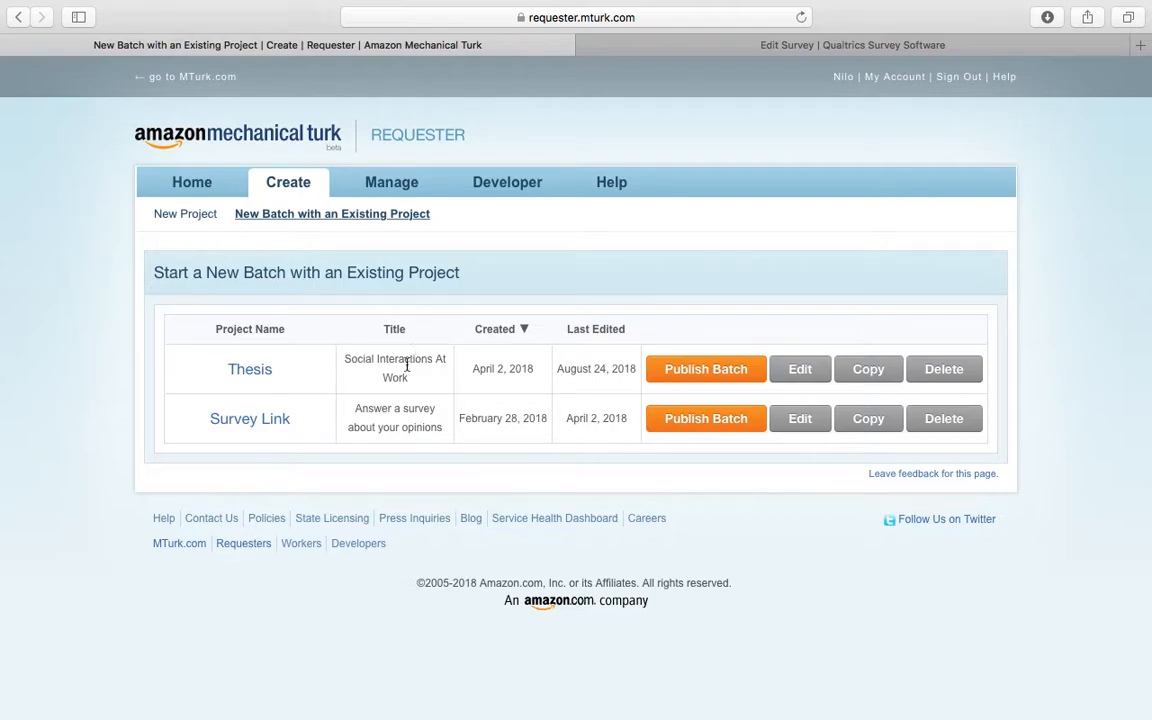
{"action": "left_click", "coordinate": [210, 217]}
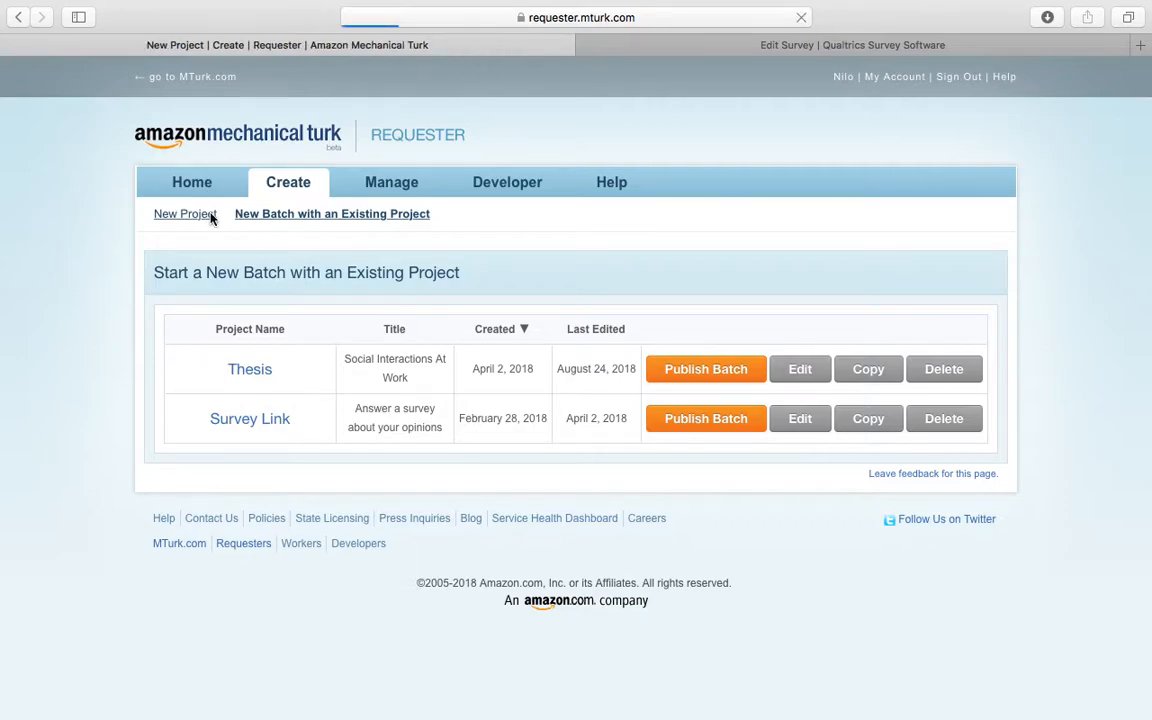
{"action": "scroll", "coordinate": [330, 453], "scroll_direction": "down", "scroll_amount": 3}
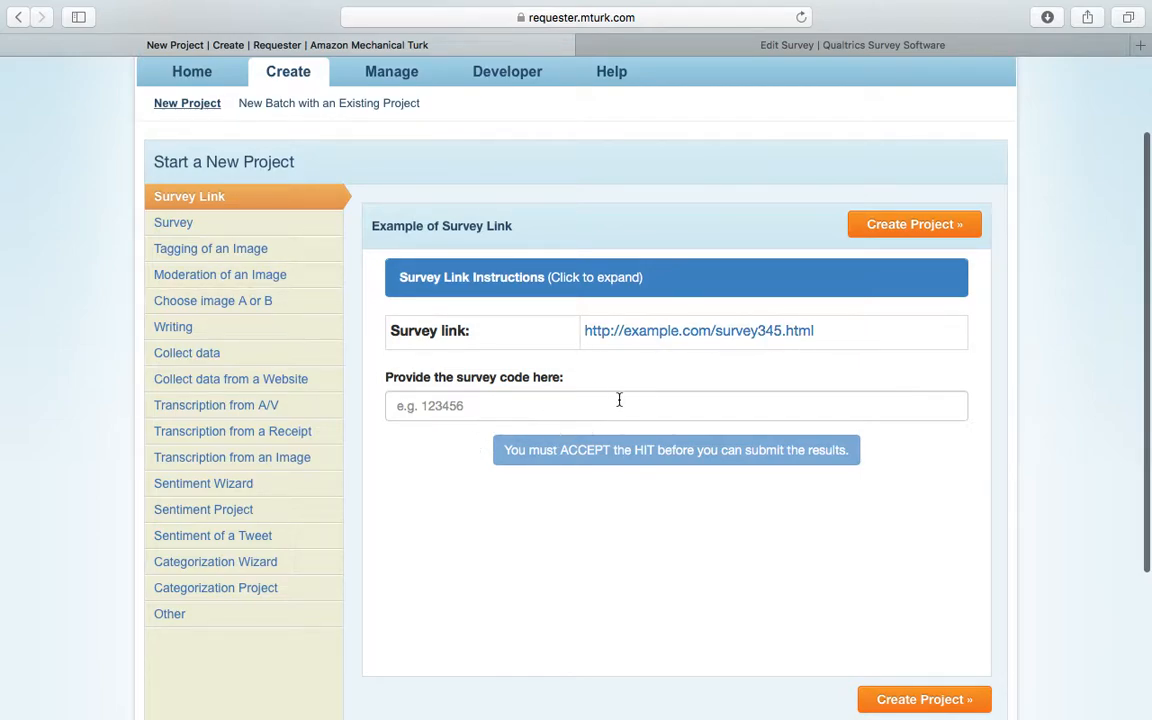
{"action": "left_click", "coordinate": [895, 226]}
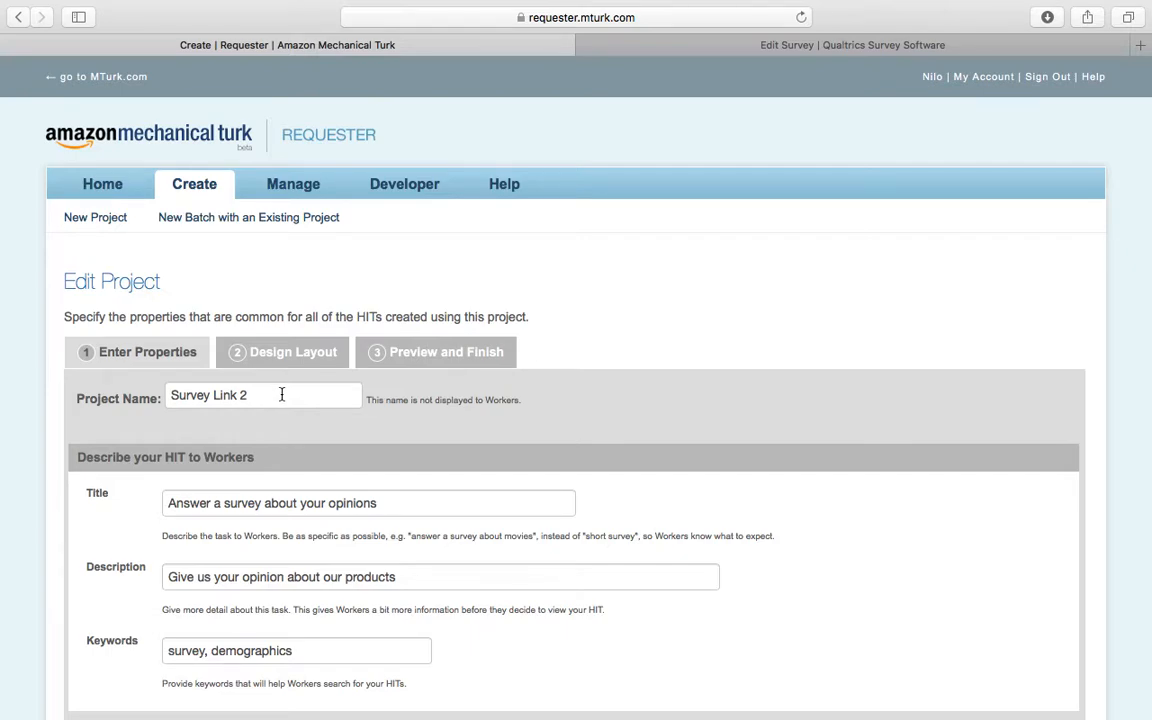
{"action": "left_click_drag", "start_coordinate": [281, 394], "coordinate": [129, 393]}
{"action": "type", "text": "thesis 2"}
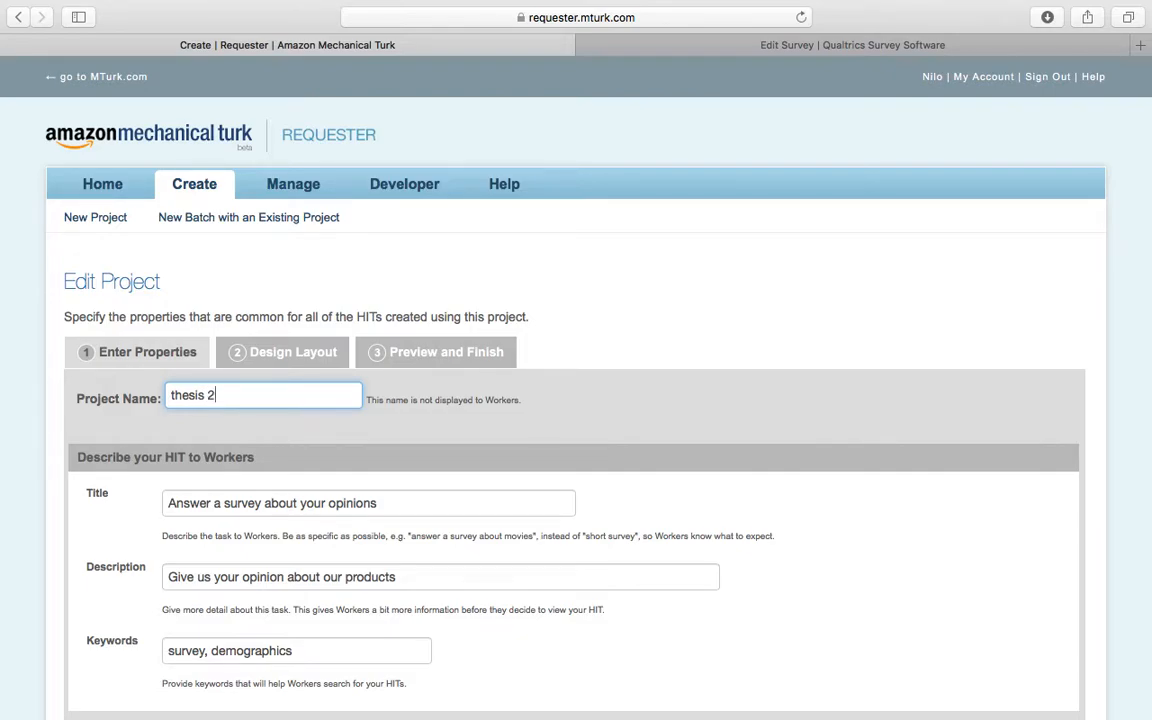
Step: Set the reward per assignment to $.70 and the number of assignments per HIT to 400
{"action": "scroll", "coordinate": [176, 343], "scroll_direction": "down", "scroll_amount": 5}
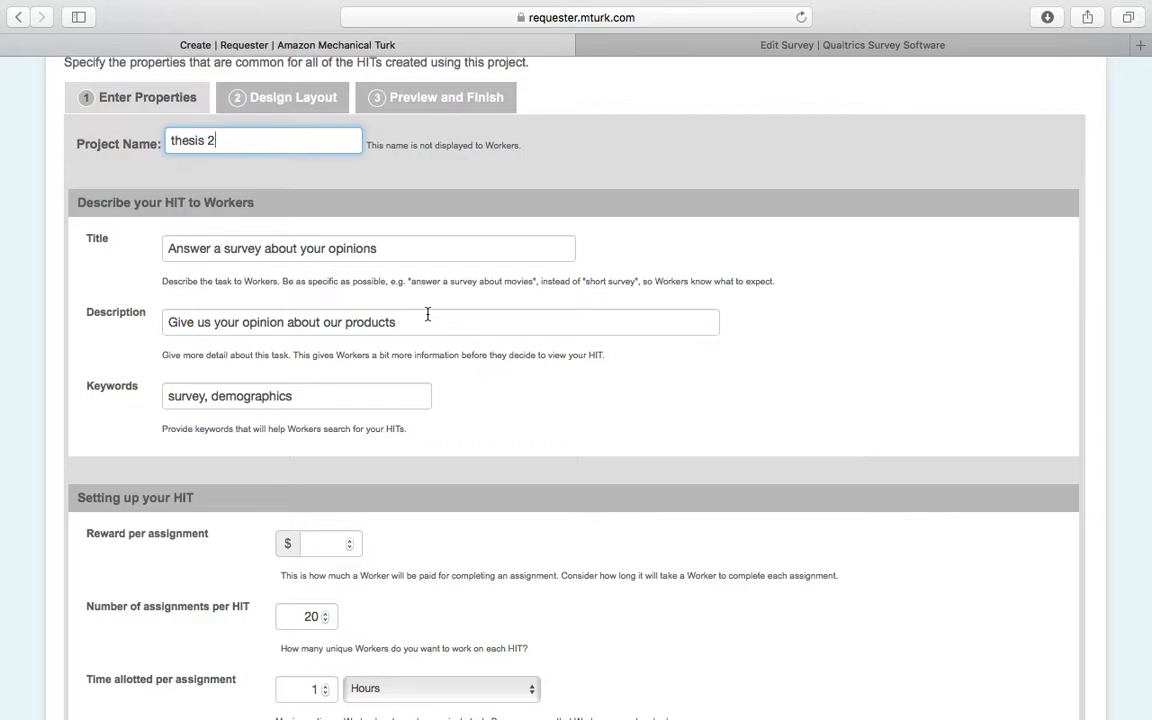
{"action": "scroll", "coordinate": [427, 314], "scroll_direction": "down", "scroll_amount": 5}
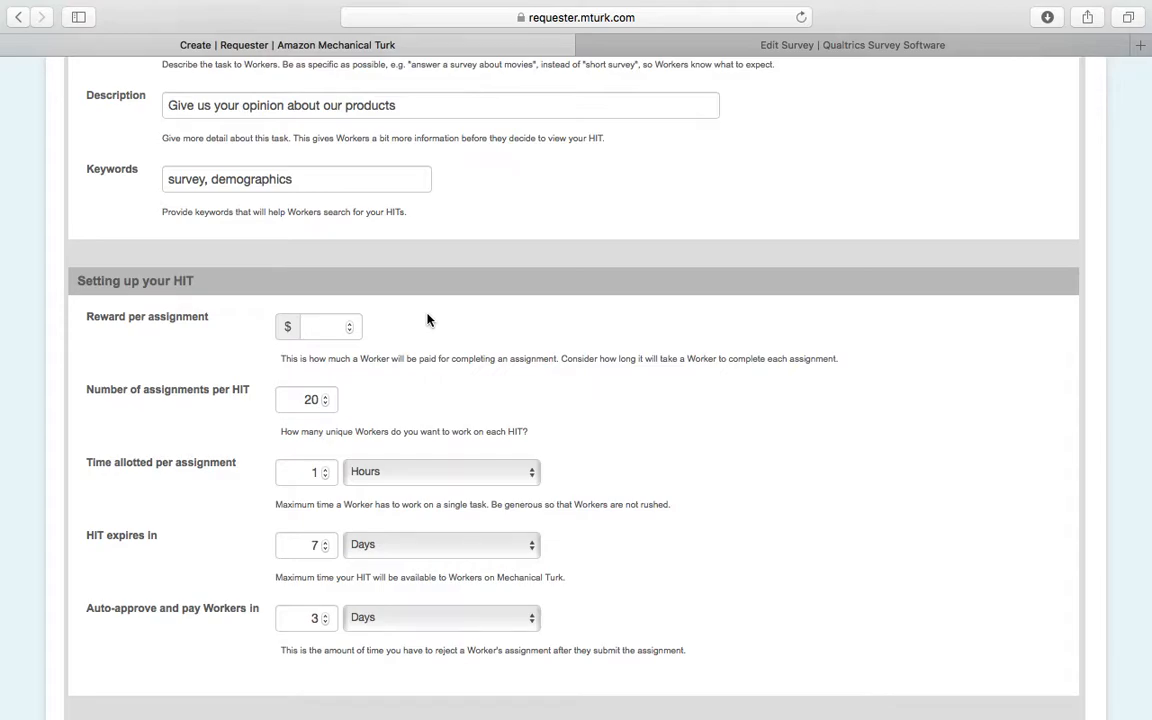
{"action": "left_click", "coordinate": [324, 327]}
{"action": "type", "text": ".70"}
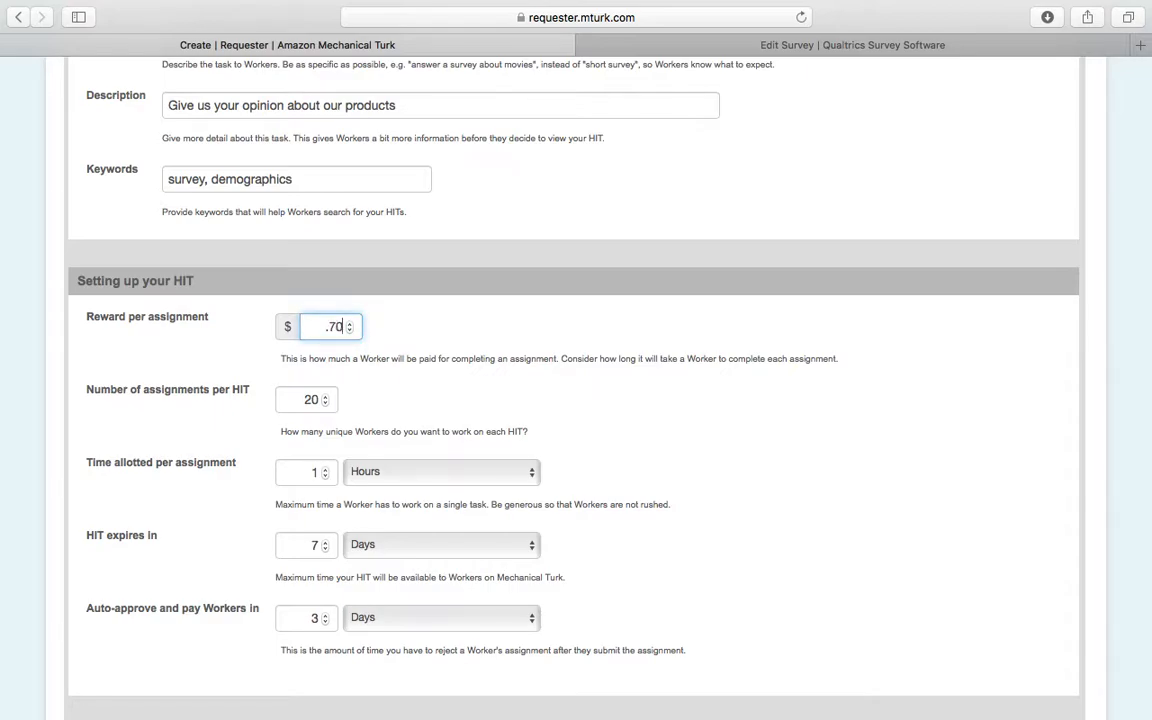
{"action": "left_click", "coordinate": [455, 390]}
{"action": "double_click", "coordinate": [318, 399]}
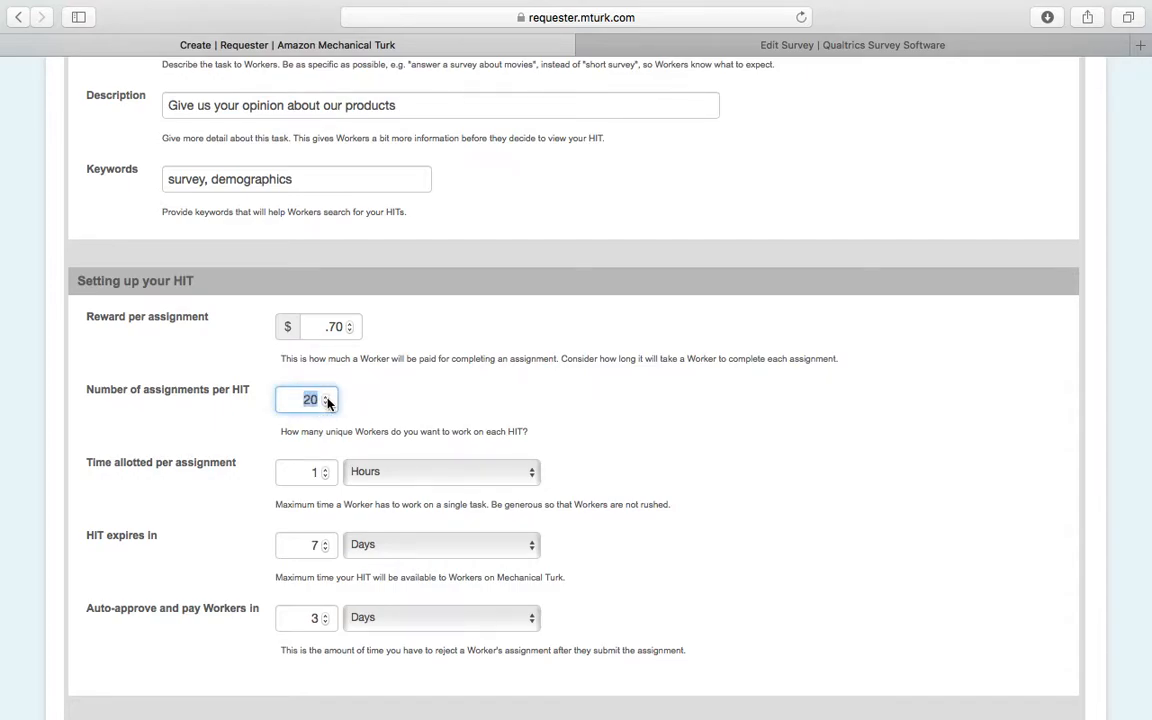
{"action": "type", "text": "400"}
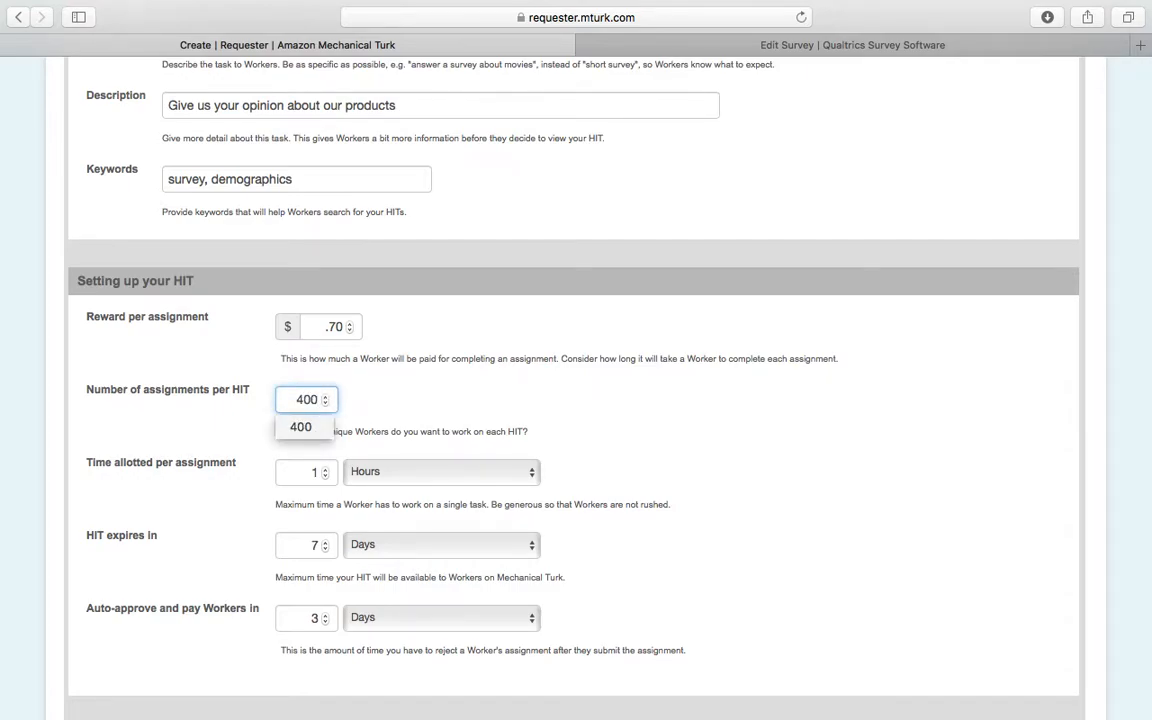
{"action": "left_click", "coordinate": [522, 380]}
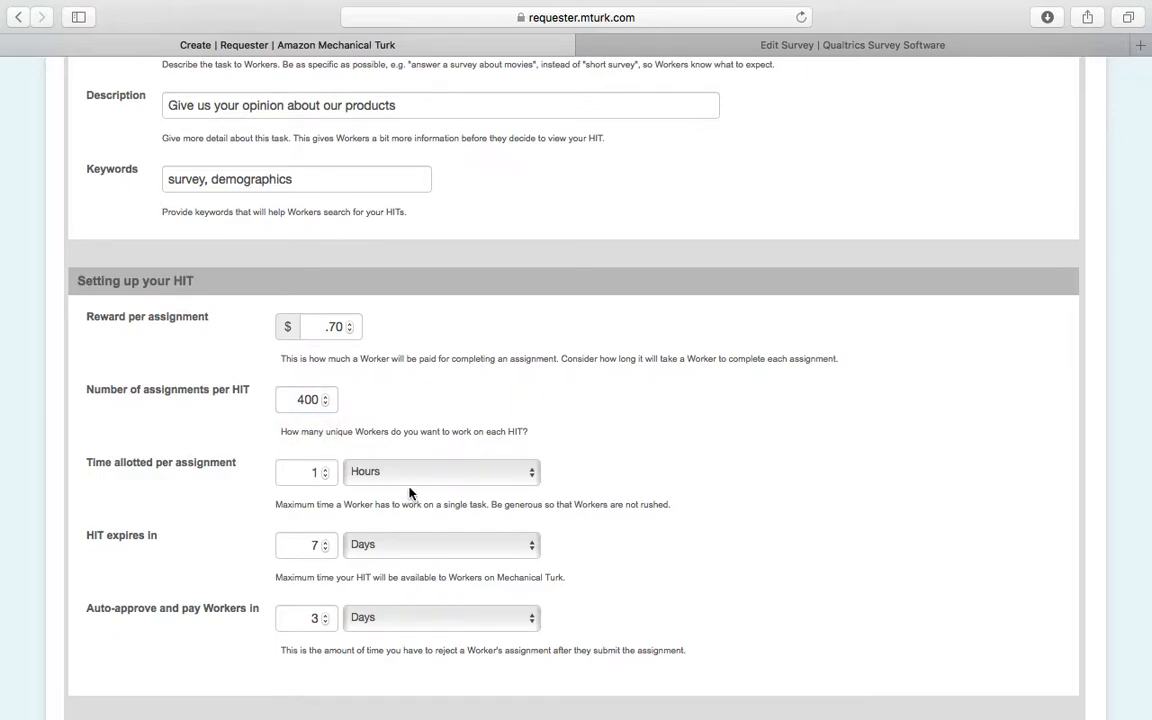
Step: Add a worker qualification requiring a HIT Approval Rate (%) for all Requesters' HITs greater than 95
{"action": "scroll", "coordinate": [409, 492], "scroll_direction": "down", "scroll_amount": 2}
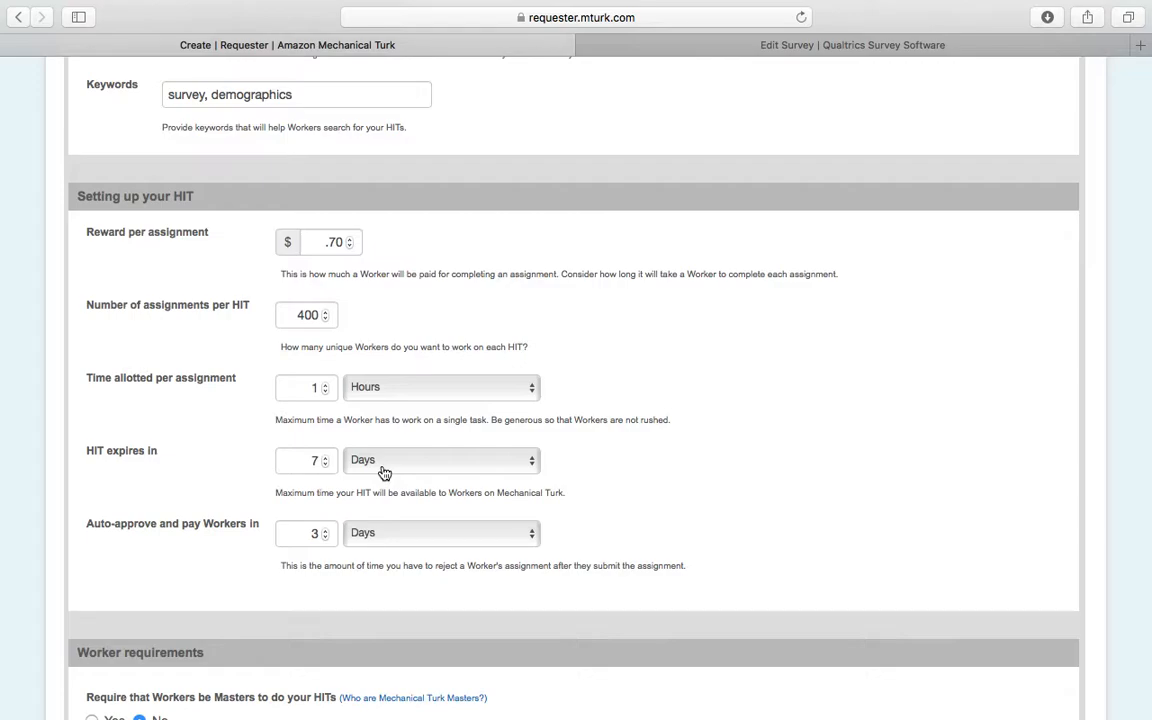
{"action": "scroll", "coordinate": [384, 472], "scroll_direction": "down", "scroll_amount": 2}
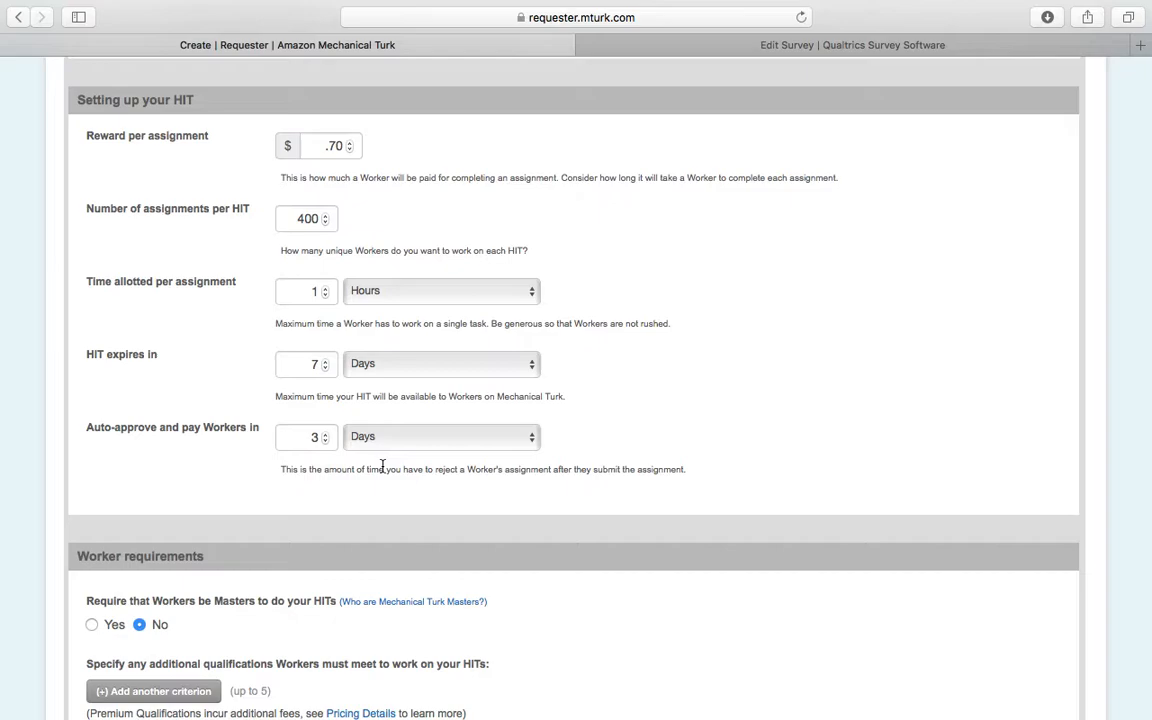
{"action": "scroll", "coordinate": [382, 467], "scroll_direction": "down", "scroll_amount": 5}
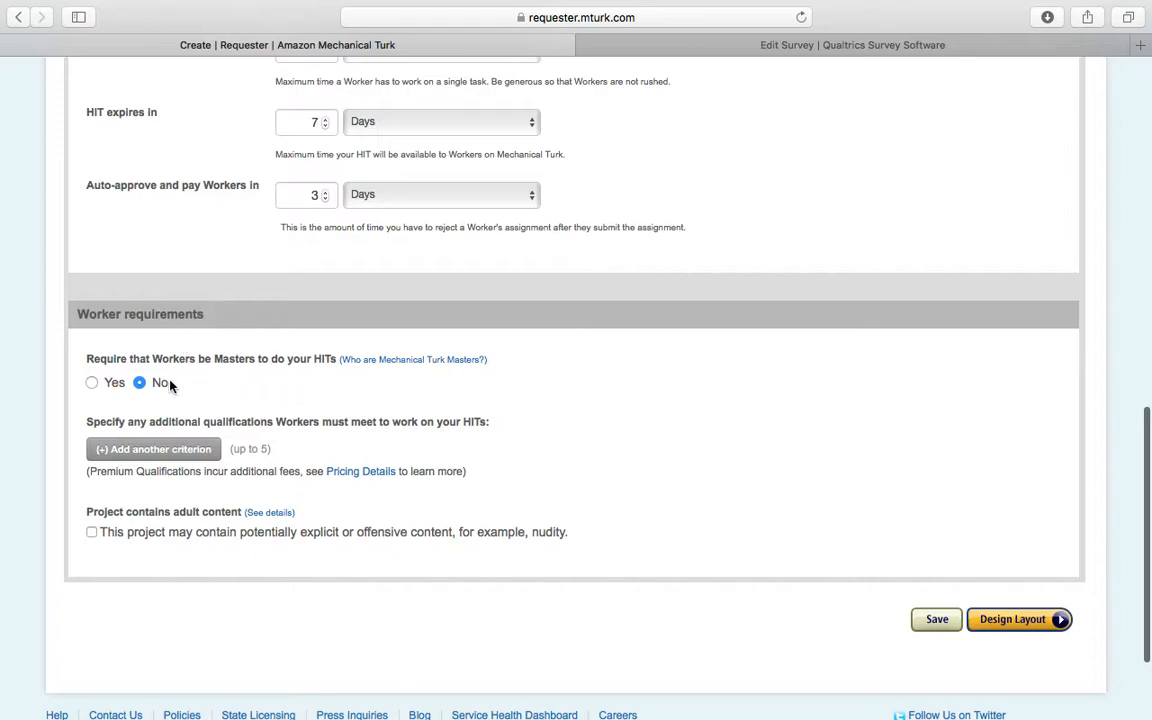
{"action": "left_click", "coordinate": [167, 453]}
{"action": "left_click", "coordinate": [242, 450]}
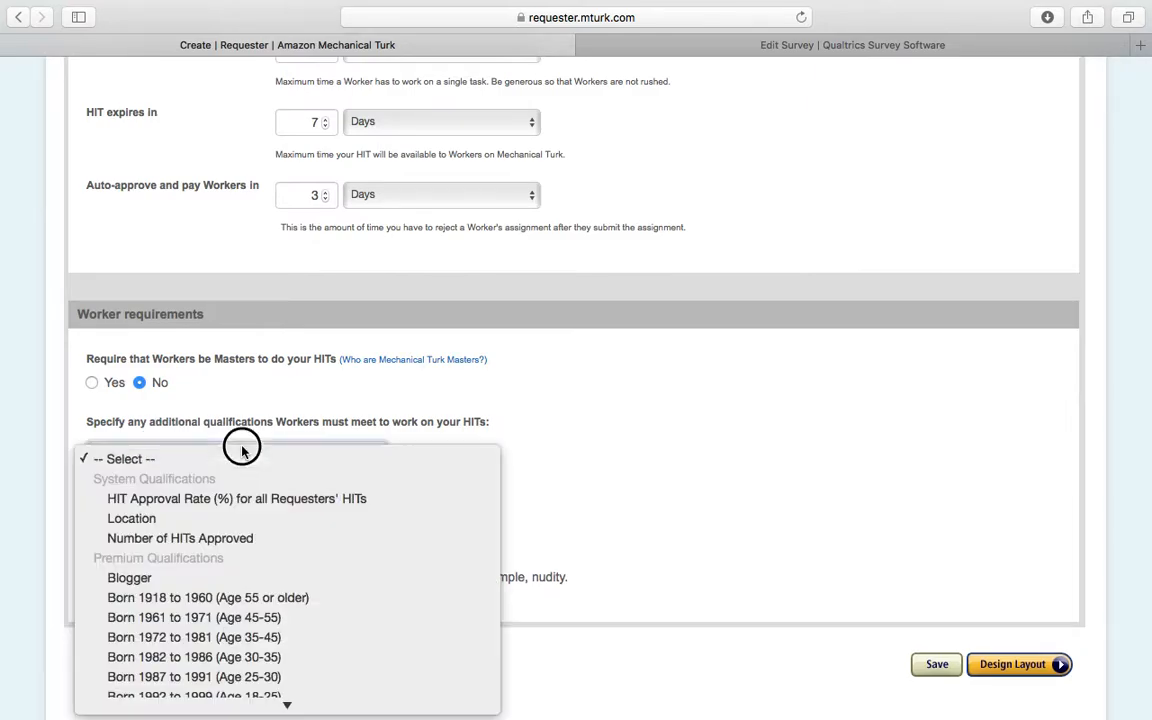
{"action": "left_click", "coordinate": [300, 500]}
{"action": "left_click", "coordinate": [617, 453]}
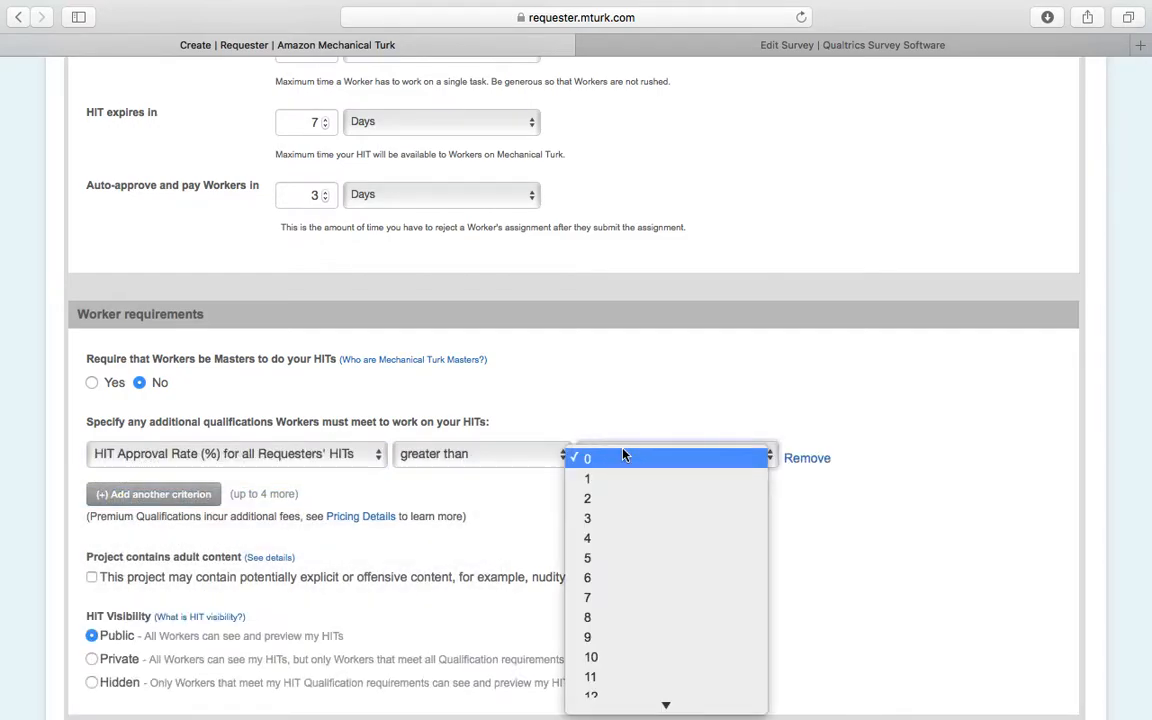
{"action": "scroll", "coordinate": [650, 580], "scroll_direction": "down", "scroll_amount": 15}
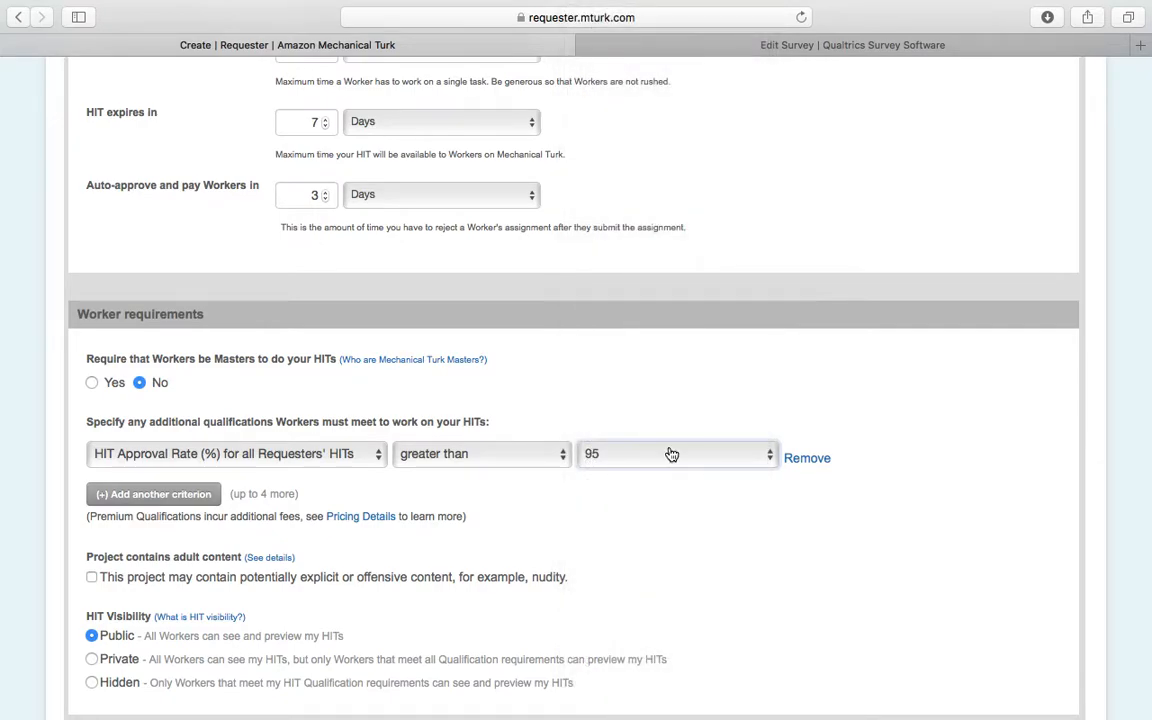
Step: Add a second worker criterion specifying that Location is not INDIA (IN)
{"action": "left_click", "coordinate": [187, 492]}
{"action": "left_click", "coordinate": [212, 502]}
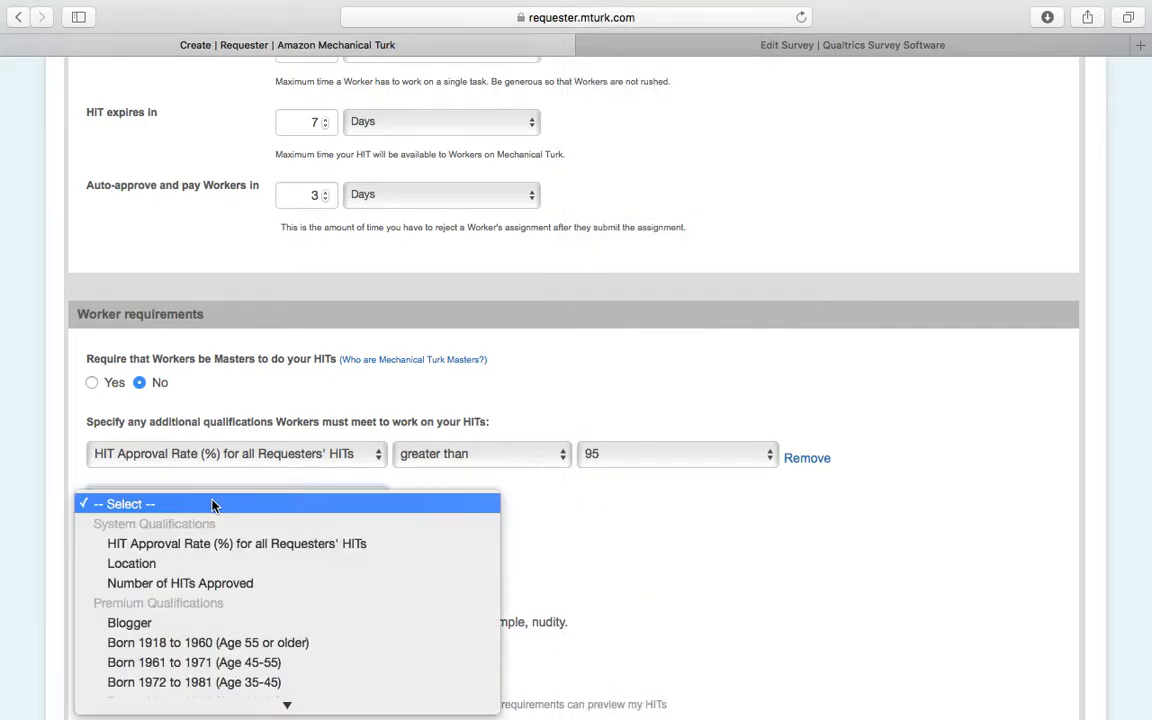
{"action": "left_click", "coordinate": [165, 565]}
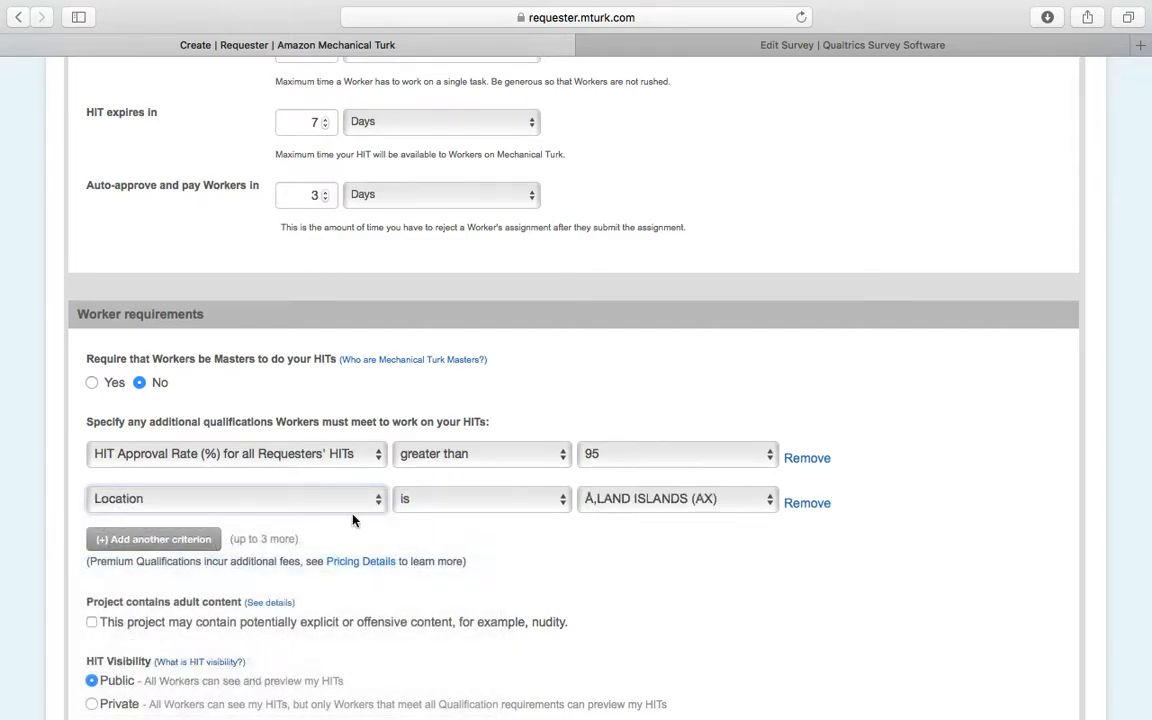
{"action": "left_click", "coordinate": [468, 503]}
{"action": "left_click", "coordinate": [476, 548]}
{"action": "left_click", "coordinate": [665, 500]}
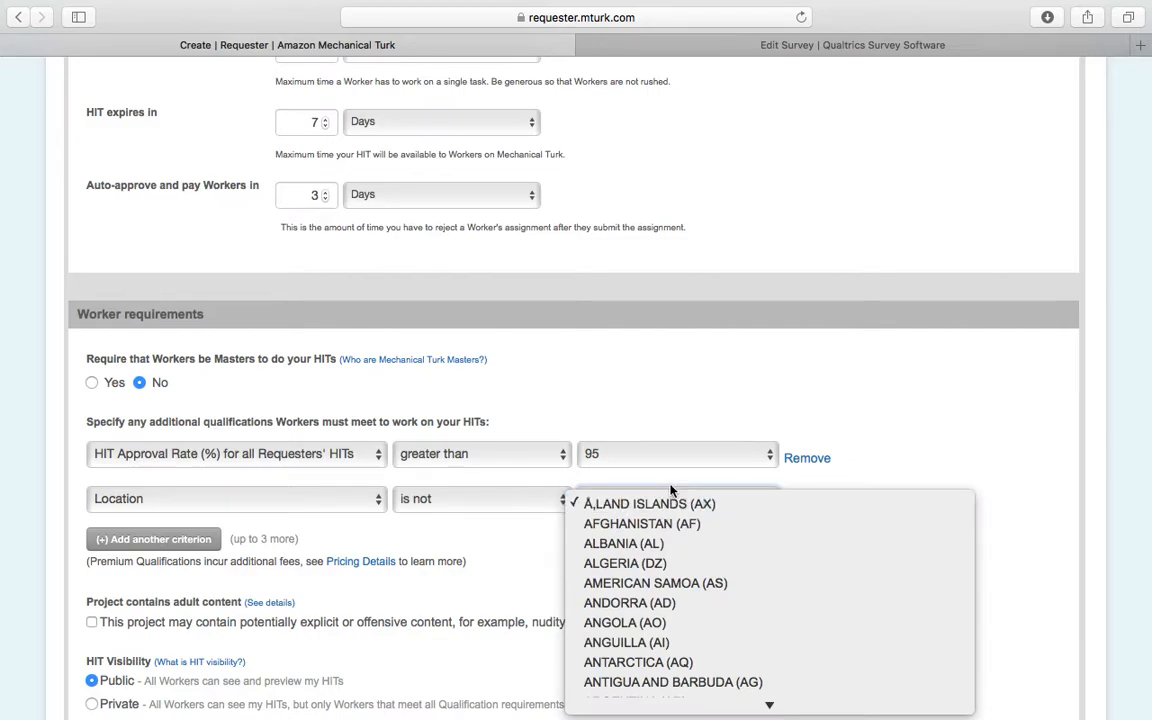
{"action": "scroll", "coordinate": [690, 581], "scroll_direction": "down", "scroll_amount": 5}
{"action": "type", "text": "in"}
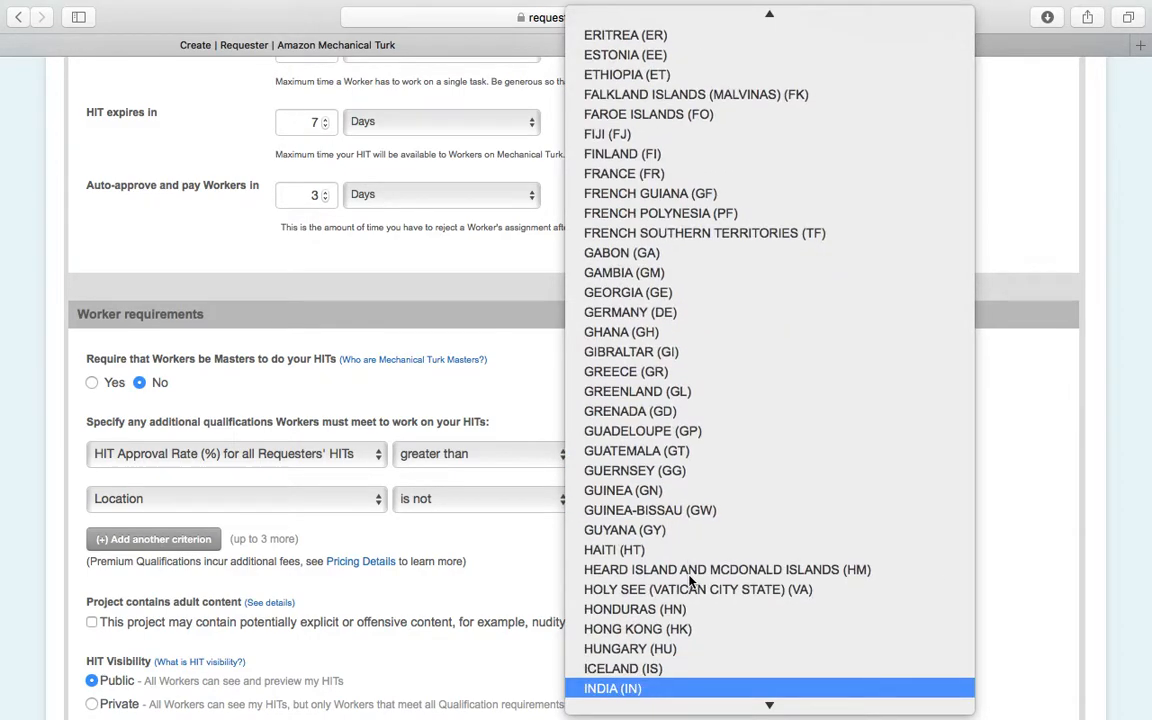
{"action": "left_click", "coordinate": [610, 586]}
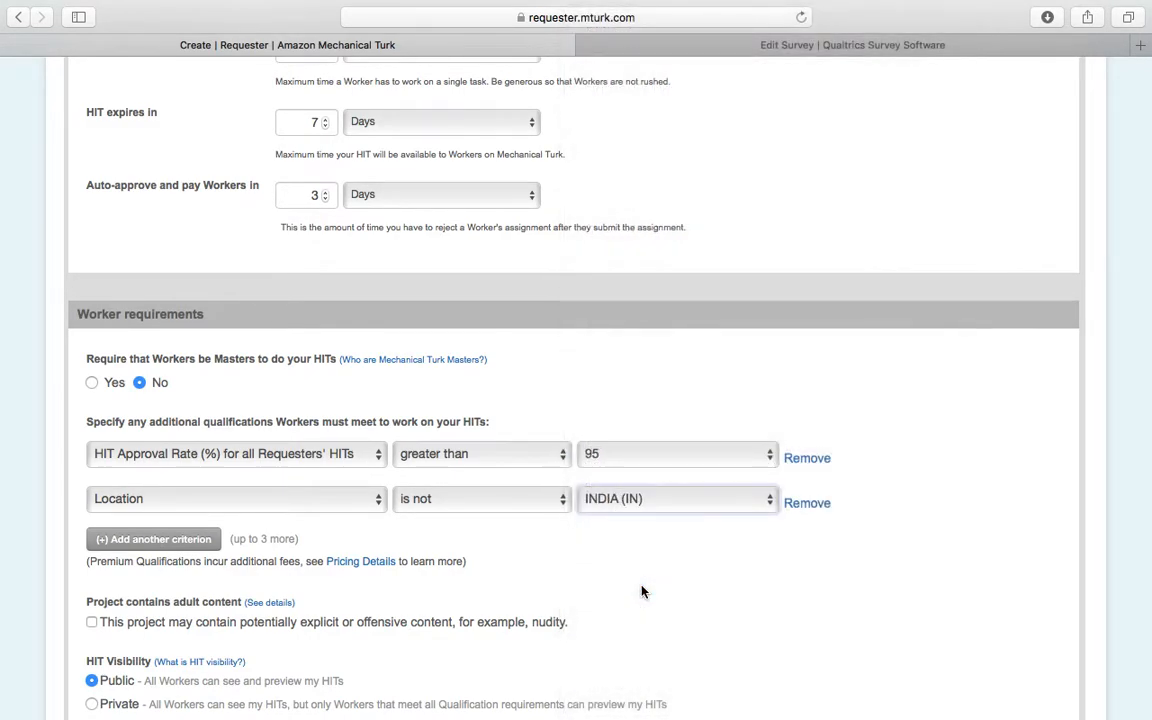
Step: Add a third worker criterion requiring Number of HITs Approved greater than 500
{"action": "left_click", "coordinate": [195, 540]}
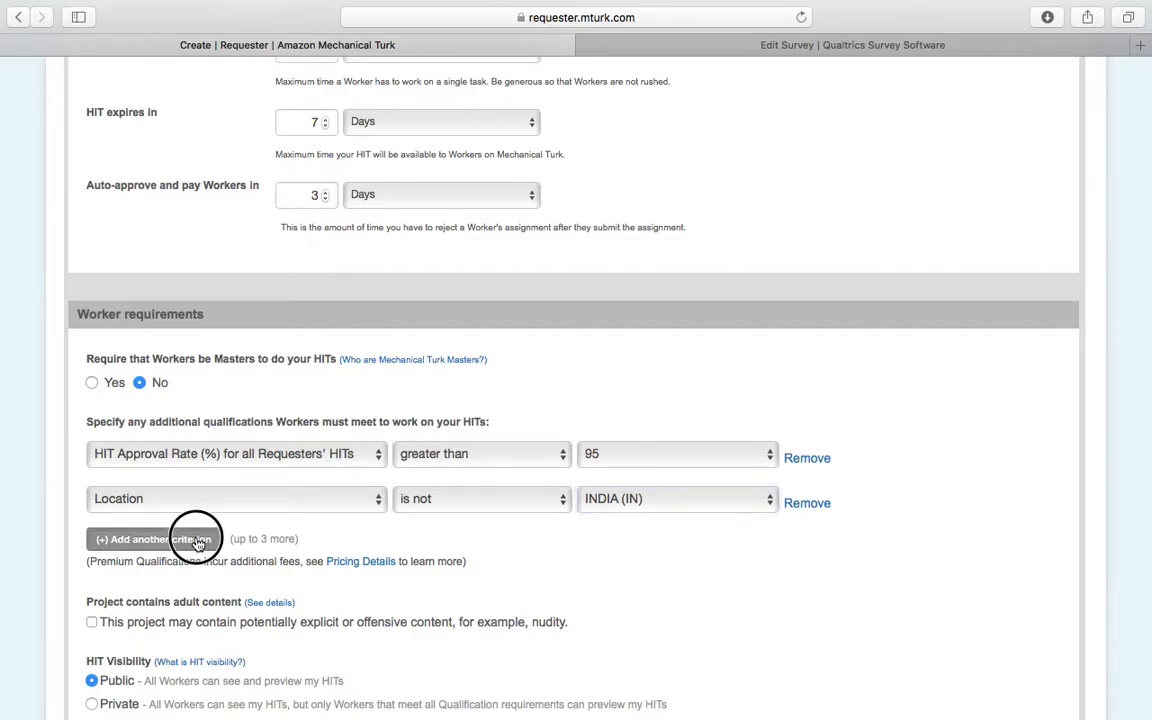
{"action": "left_click", "coordinate": [198, 547]}
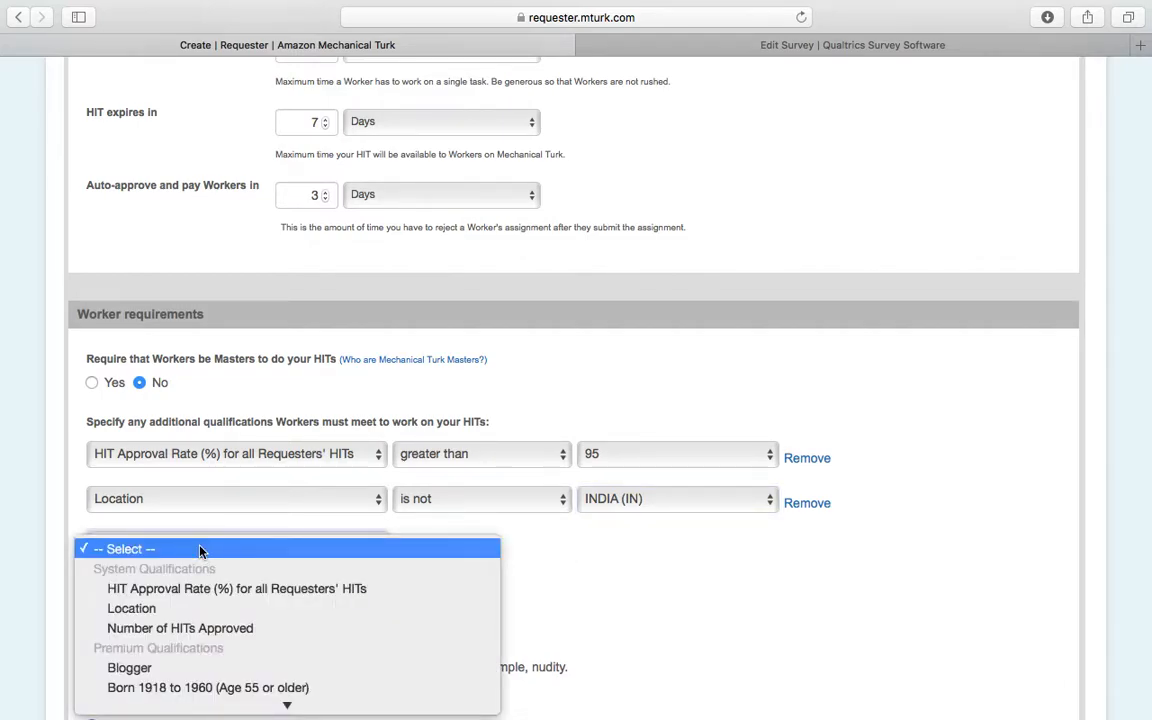
{"action": "left_click", "coordinate": [215, 630]}
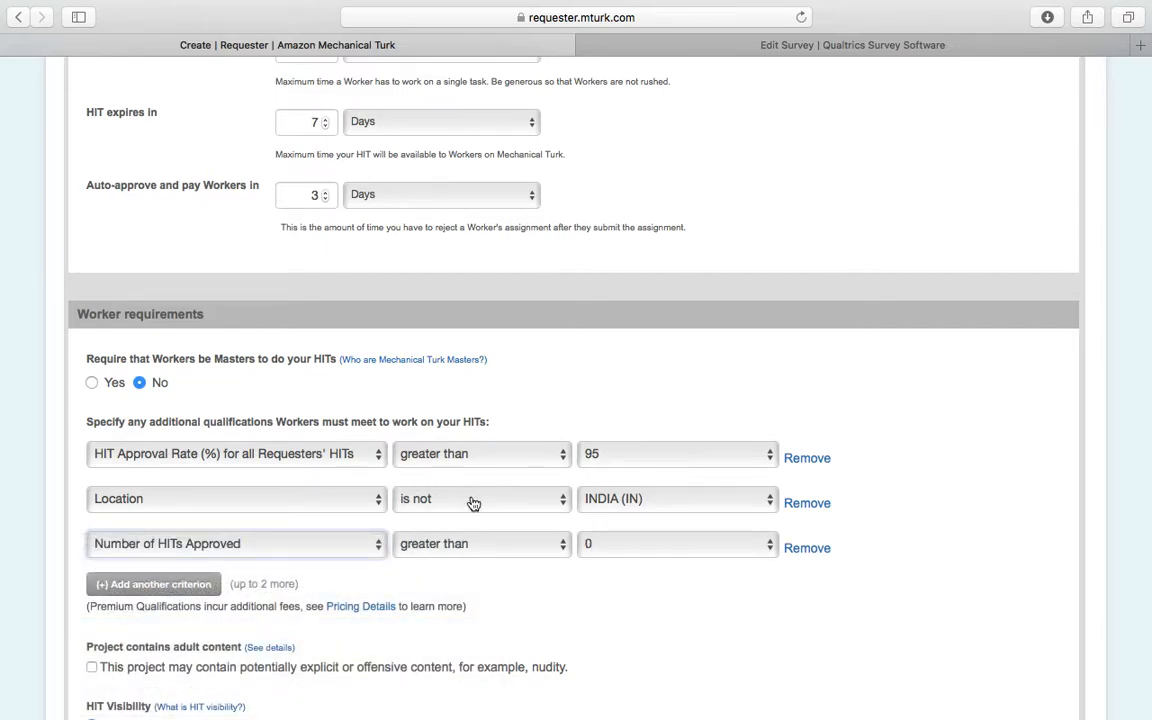
{"action": "left_click", "coordinate": [609, 552]}
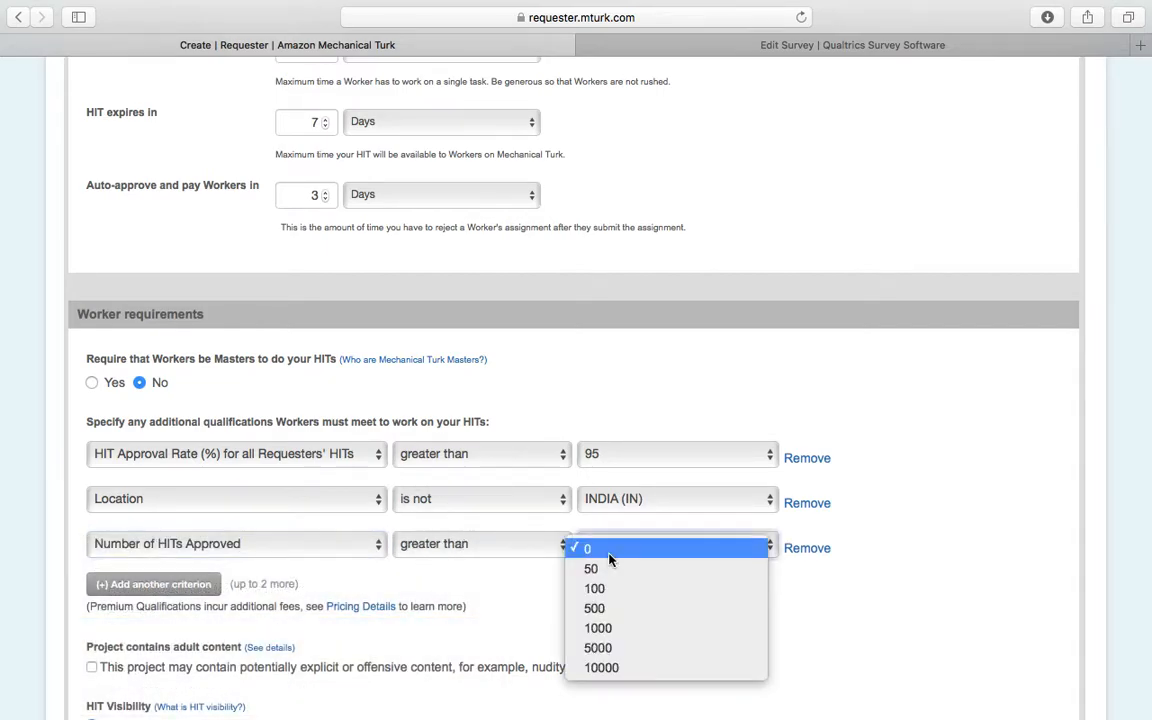
{"action": "left_click", "coordinate": [615, 608]}
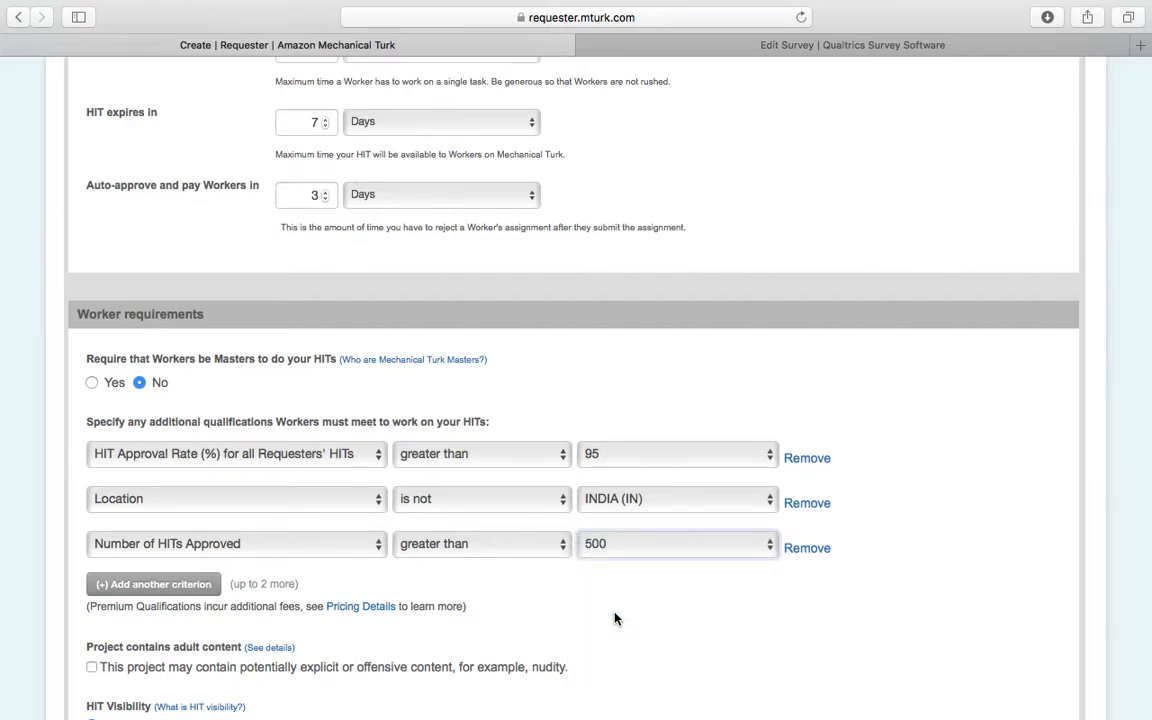
Step: Set the HIT visibility to Hidden and proceed to the survey instructions in the project's layout design
{"action": "scroll", "coordinate": [615, 618], "scroll_direction": "down", "scroll_amount": 5}
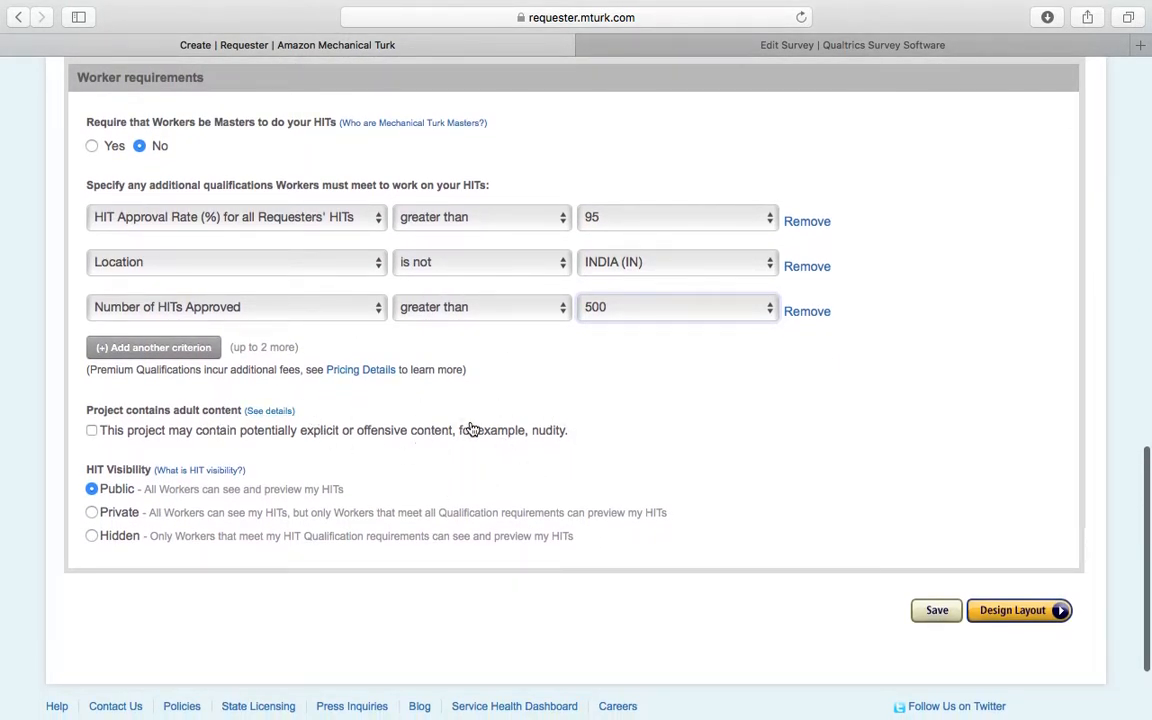
{"action": "left_click", "coordinate": [92, 537]}
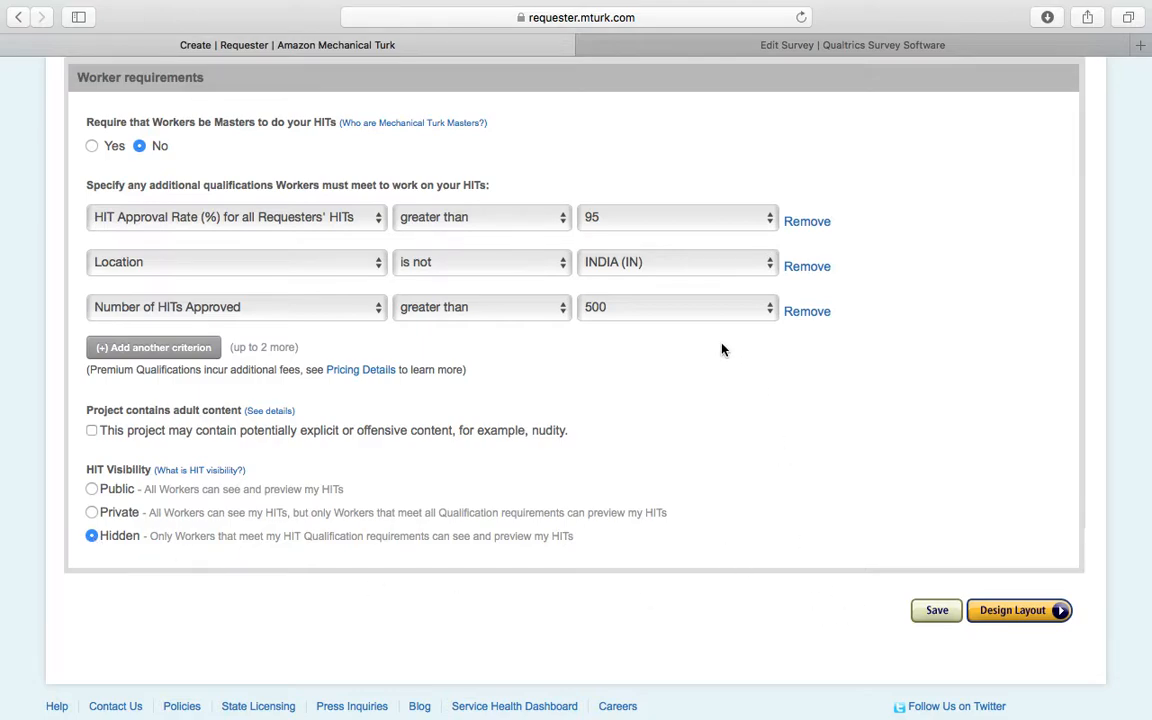
{"action": "scroll", "coordinate": [872, 460], "scroll_direction": "up", "scroll_amount": 1}
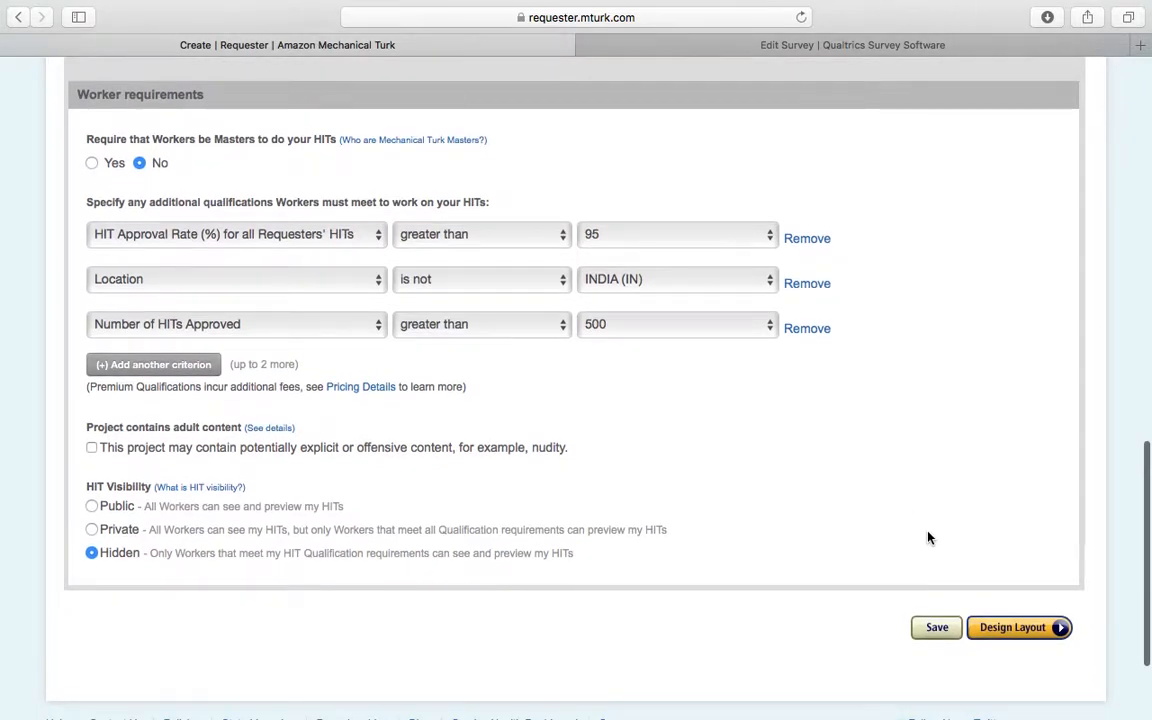
{"action": "left_click", "coordinate": [990, 626]}
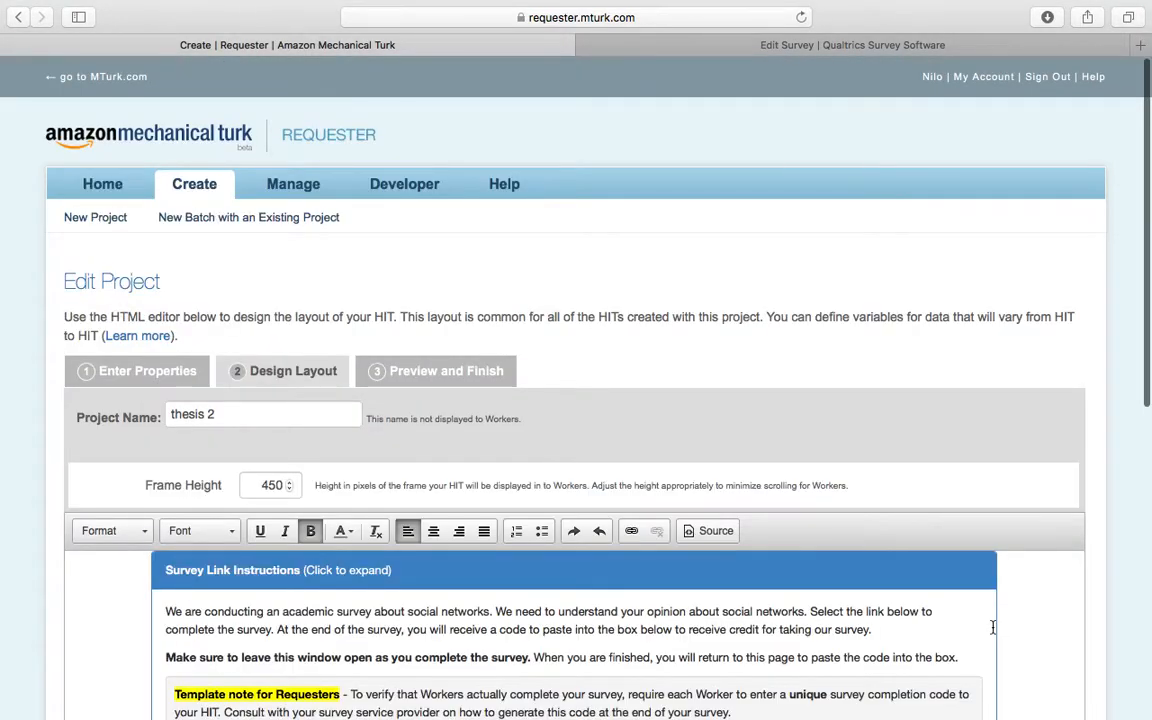
{"action": "scroll", "coordinate": [540, 528], "scroll_direction": "down", "scroll_amount": 5}
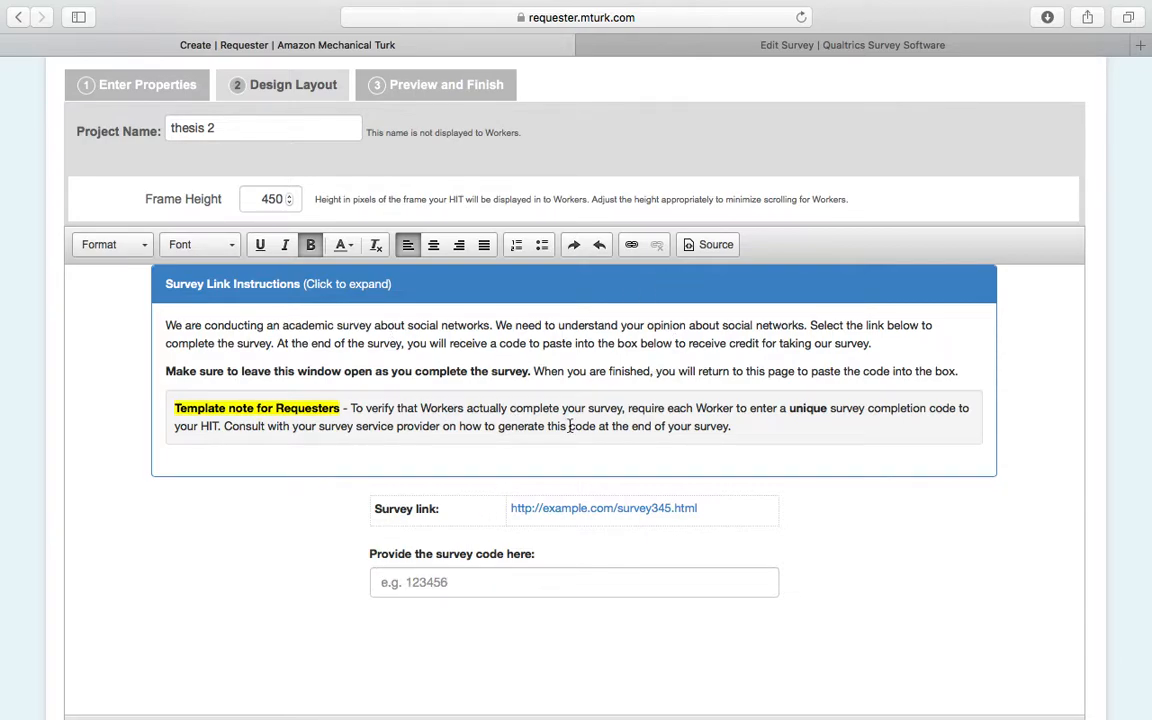
Step: Switch the HIT layout to its HTML source and examine the code for the survey link and survey code field
{"action": "left_click", "coordinate": [541, 343]}
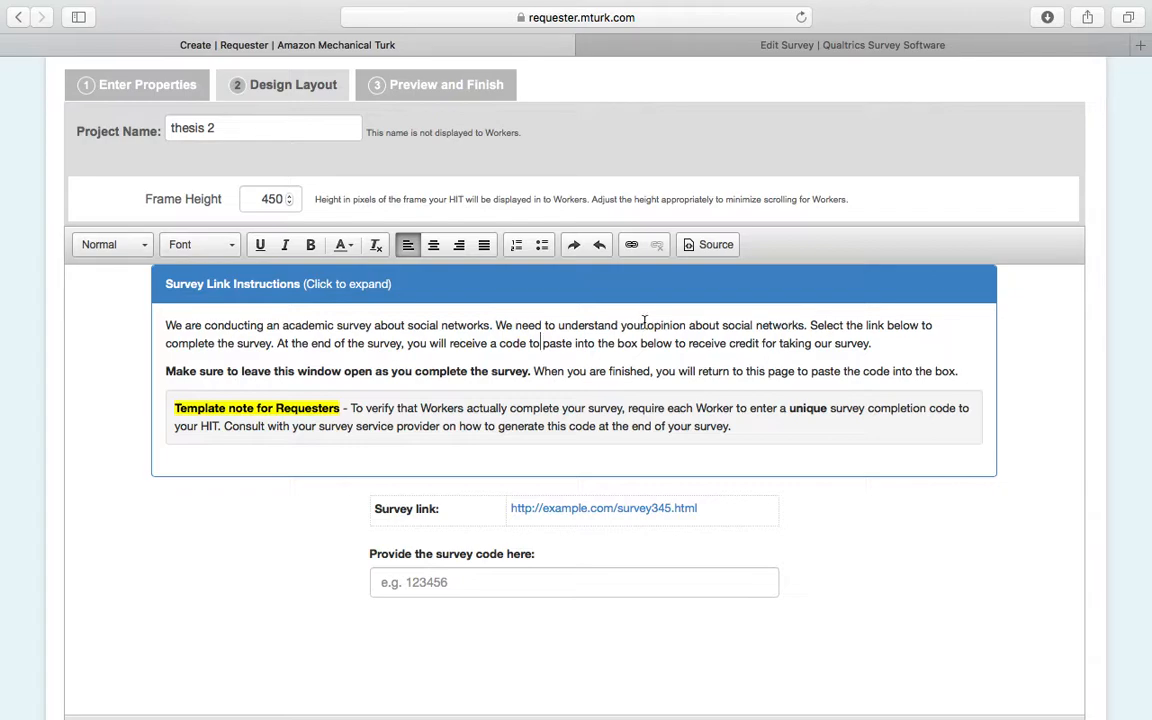
{"action": "left_click", "coordinate": [716, 245]}
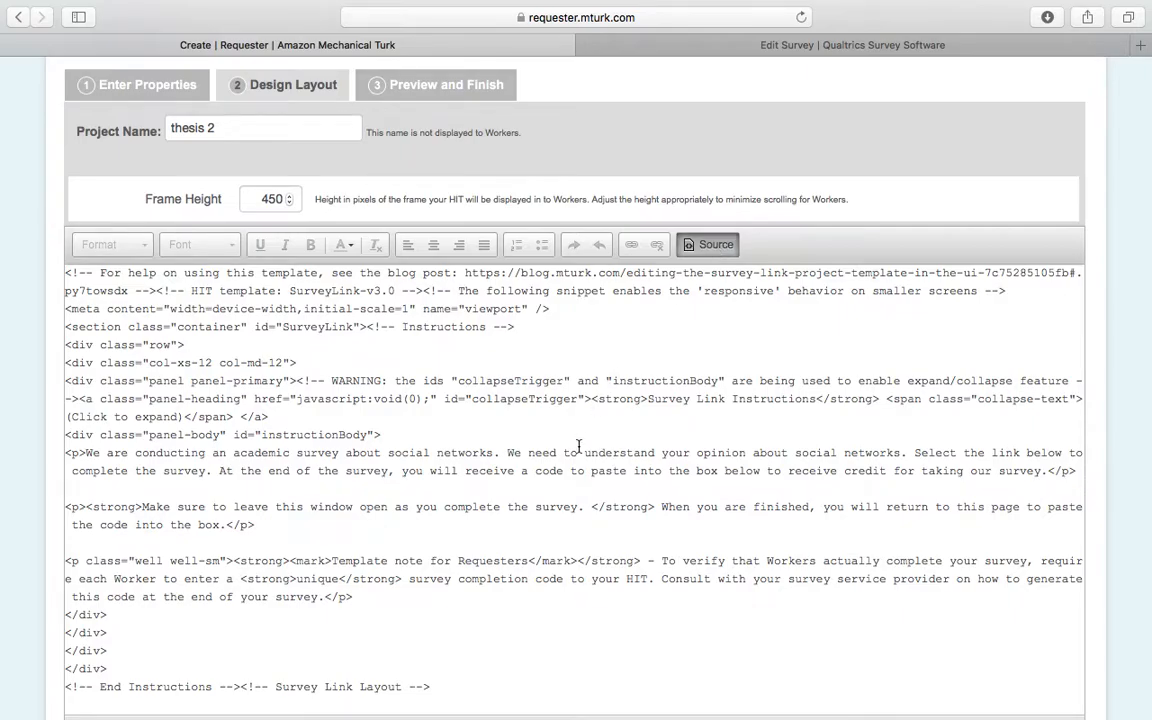
{"action": "scroll", "coordinate": [578, 446], "scroll_direction": "down", "scroll_amount": 1}
{"action": "scroll", "coordinate": [578, 446], "scroll_direction": "down", "scroll_amount": 3}
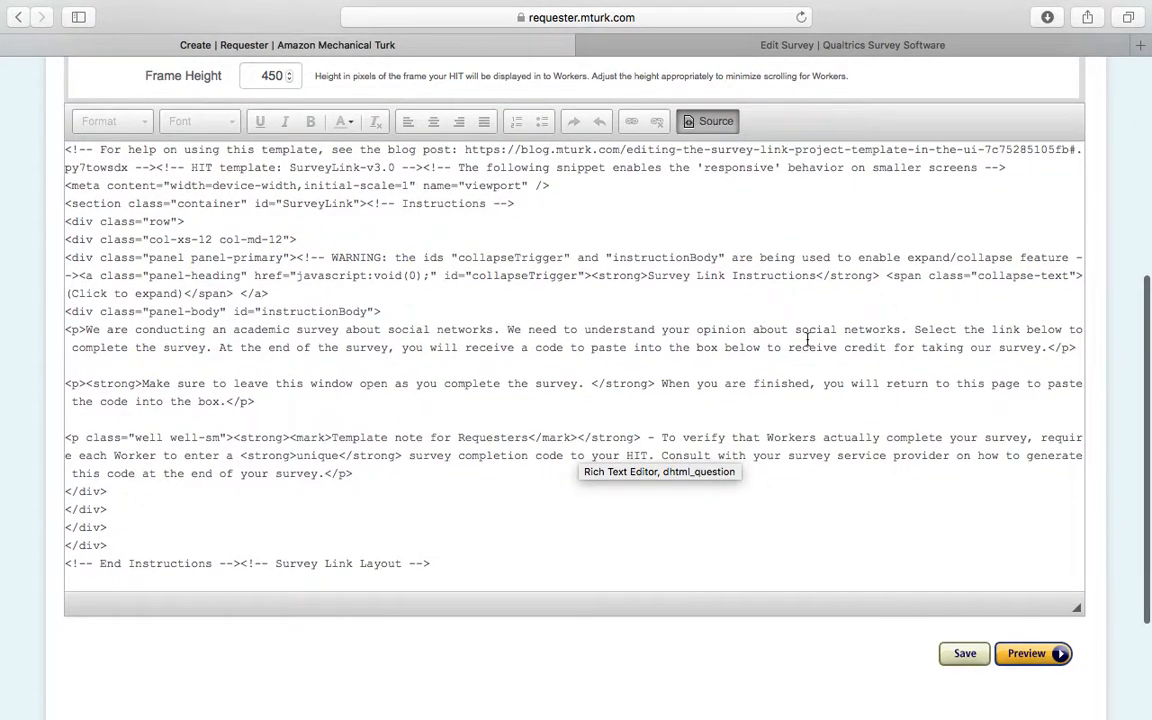
{"action": "scroll", "coordinate": [807, 340], "scroll_direction": "up", "scroll_amount": 3}
{"action": "scroll", "coordinate": [761, 368], "scroll_direction": "down", "scroll_amount": 3}
{"action": "scroll", "coordinate": [833, 367], "scroll_direction": "down", "scroll_amount": 5}
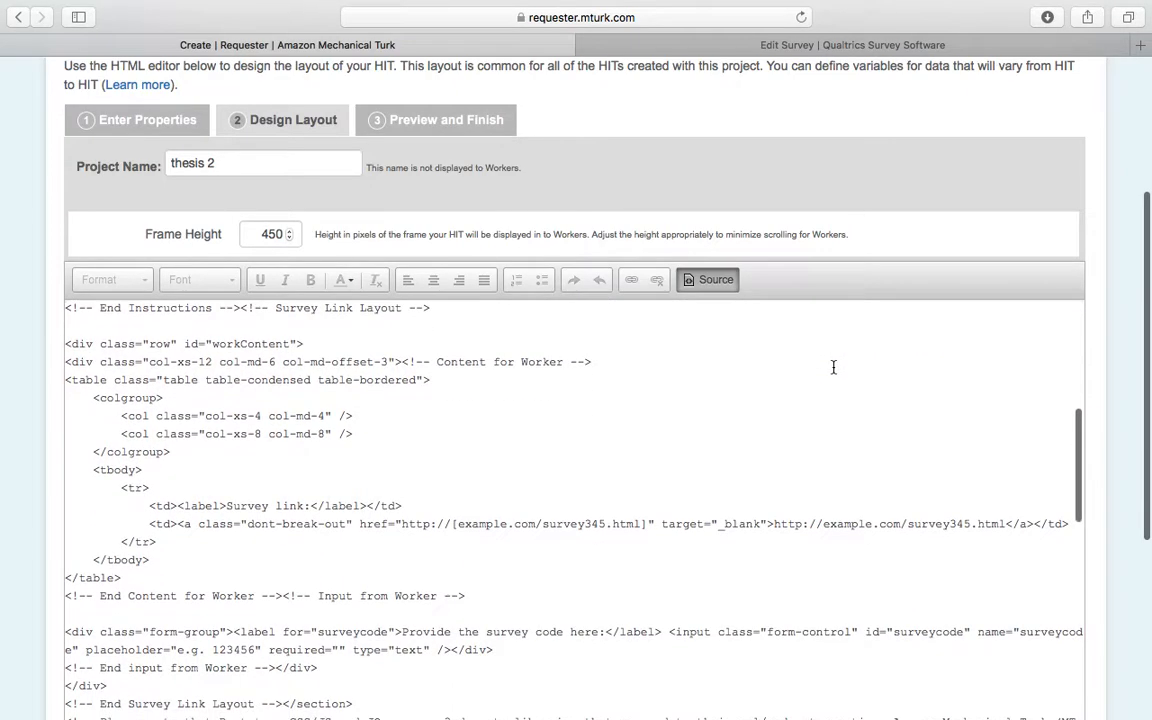
{"action": "scroll", "coordinate": [833, 367], "scroll_direction": "down", "scroll_amount": 1}
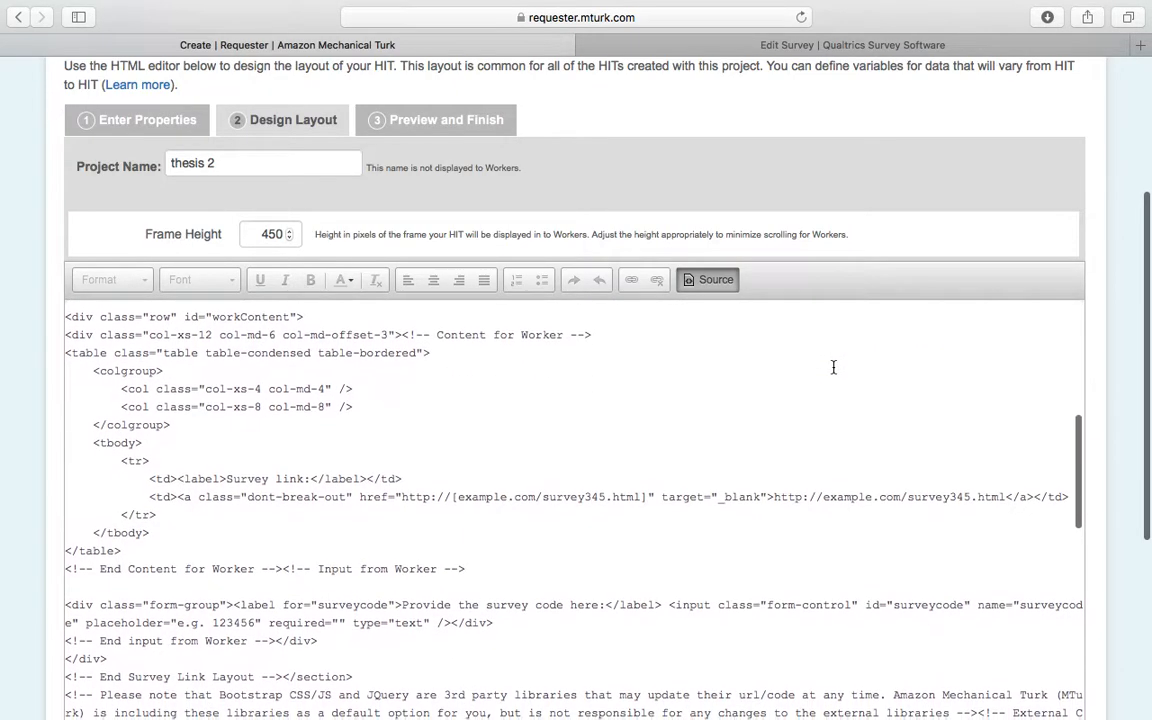
{"action": "scroll", "coordinate": [833, 367], "scroll_direction": "down", "scroll_amount": 2}
{"action": "scroll", "coordinate": [833, 367], "scroll_direction": "down", "scroll_amount": 1}
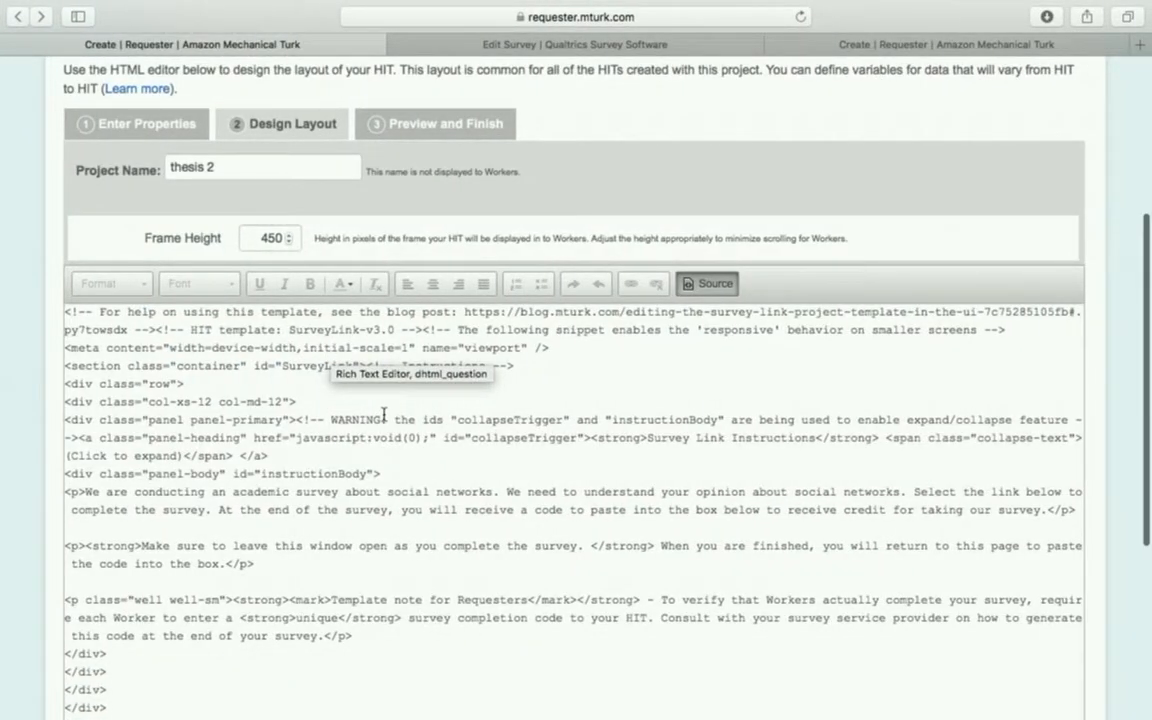
Step: Locate the Survey link row in the HTML source and highlight its placeholder href address and its displayed link text
{"action": "scroll", "coordinate": [384, 414], "scroll_direction": "up", "scroll_amount": 1}
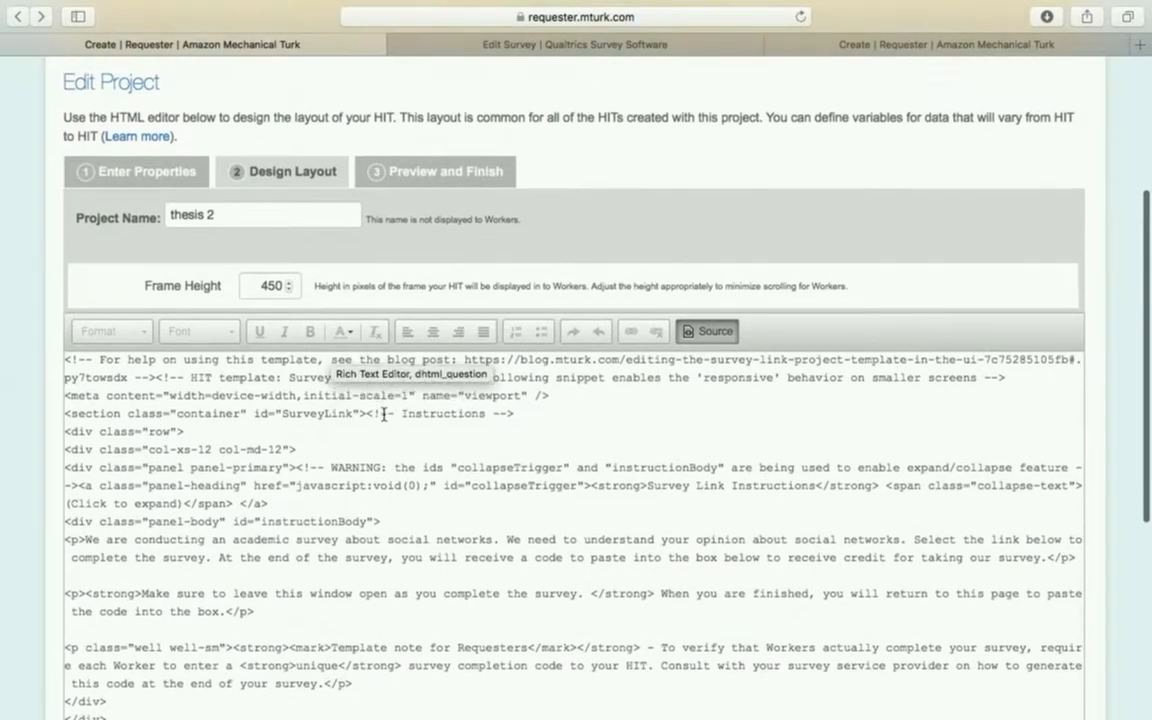
{"action": "scroll", "coordinate": [400, 440], "scroll_direction": "down", "scroll_amount": 2}
{"action": "scroll", "coordinate": [486, 524], "scroll_direction": "down", "scroll_amount": 10}
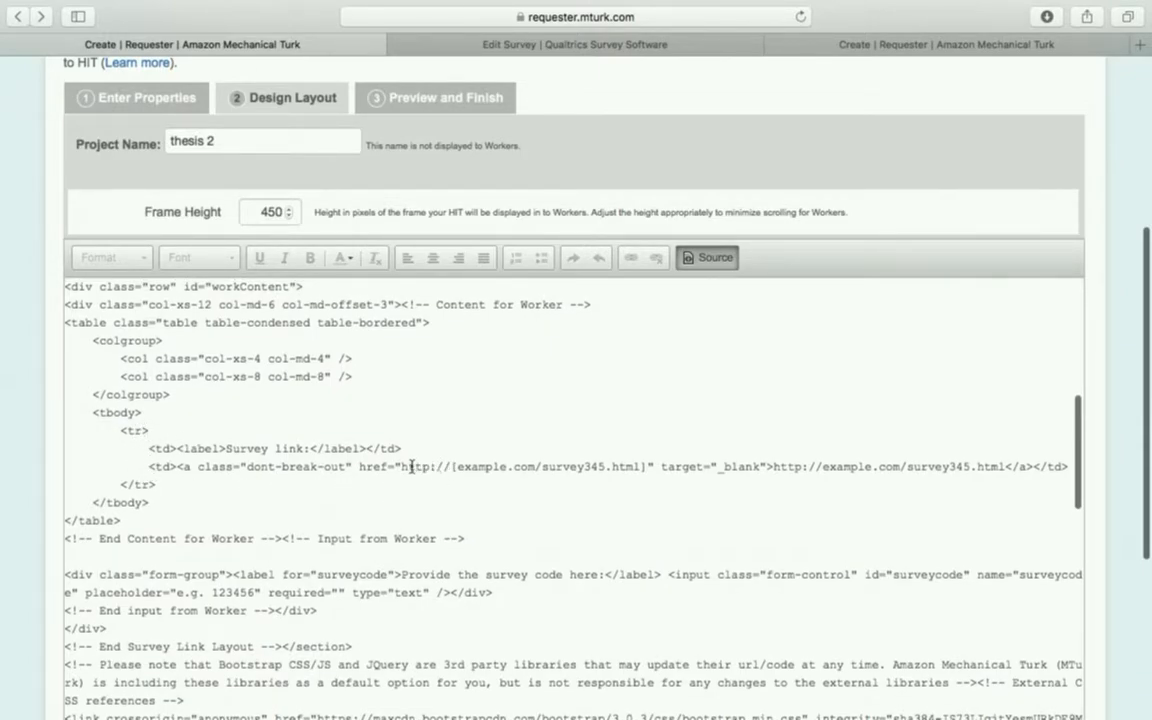
{"action": "left_click_drag", "start_coordinate": [402, 467], "coordinate": [665, 470]}
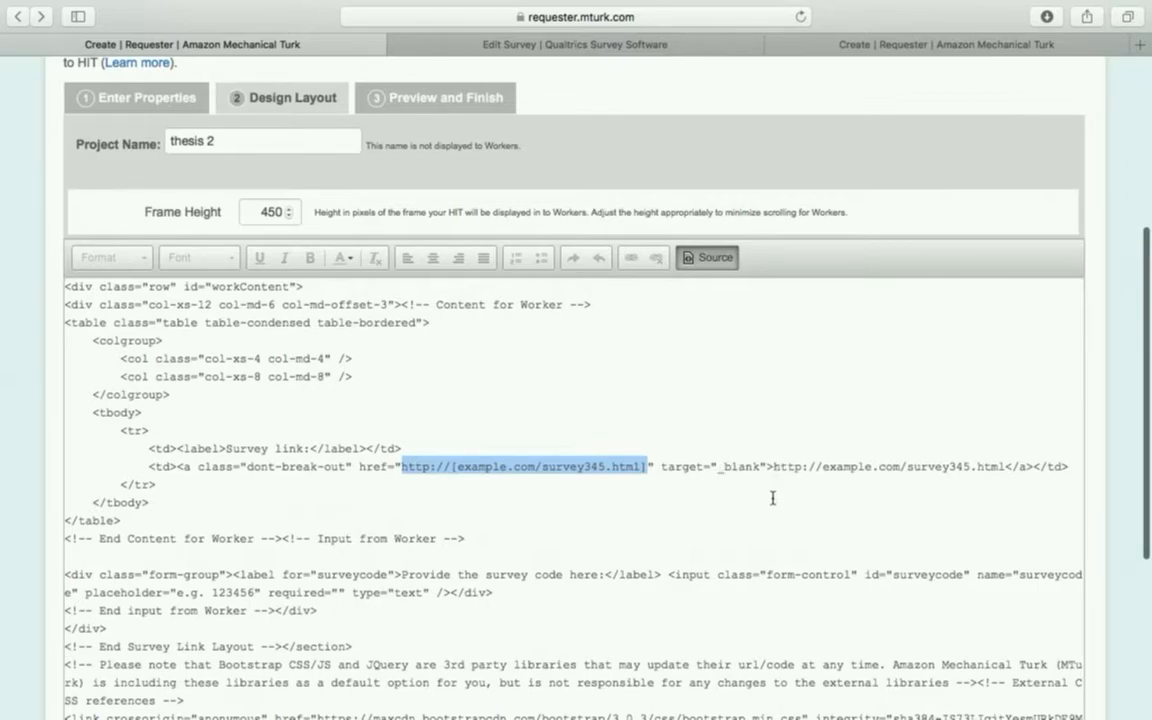
{"action": "left_click_drag", "start_coordinate": [774, 470], "coordinate": [1005, 463]}
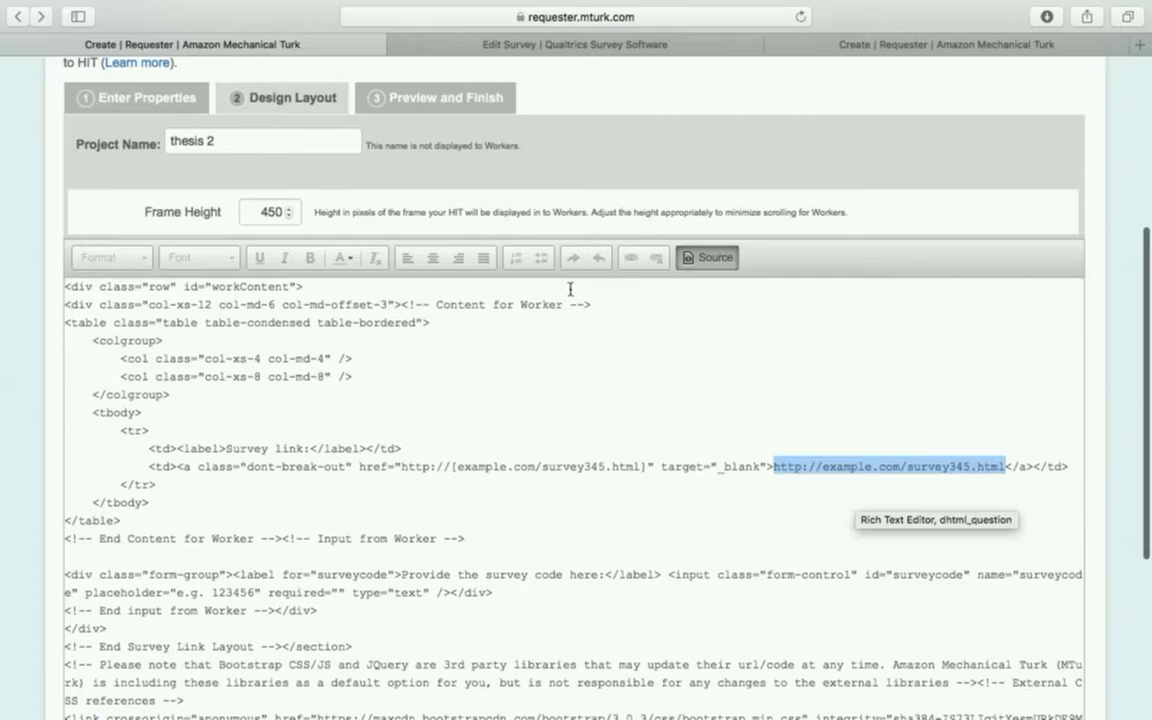
{"action": "scroll", "coordinate": [576, 290], "scroll_direction": "up", "scroll_amount": 2}
{"action": "scroll", "coordinate": [576, 290], "scroll_direction": "down", "scroll_amount": 2}
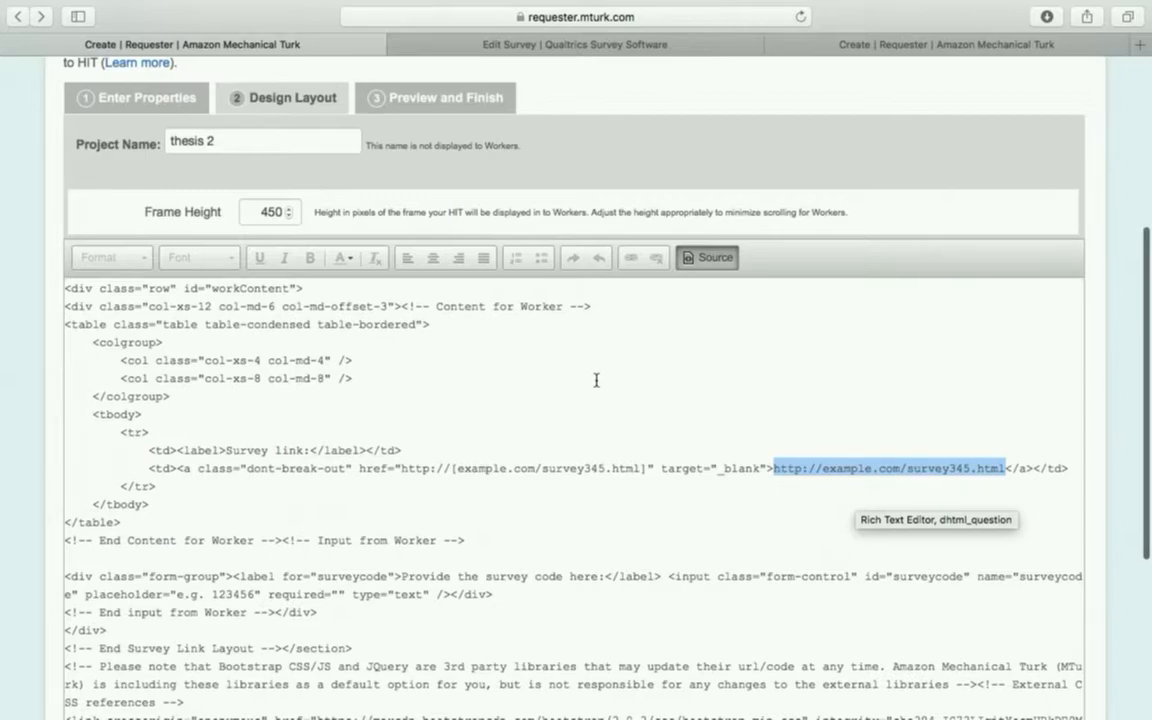
{"action": "scroll", "coordinate": [596, 380], "scroll_direction": "down", "scroll_amount": 5}
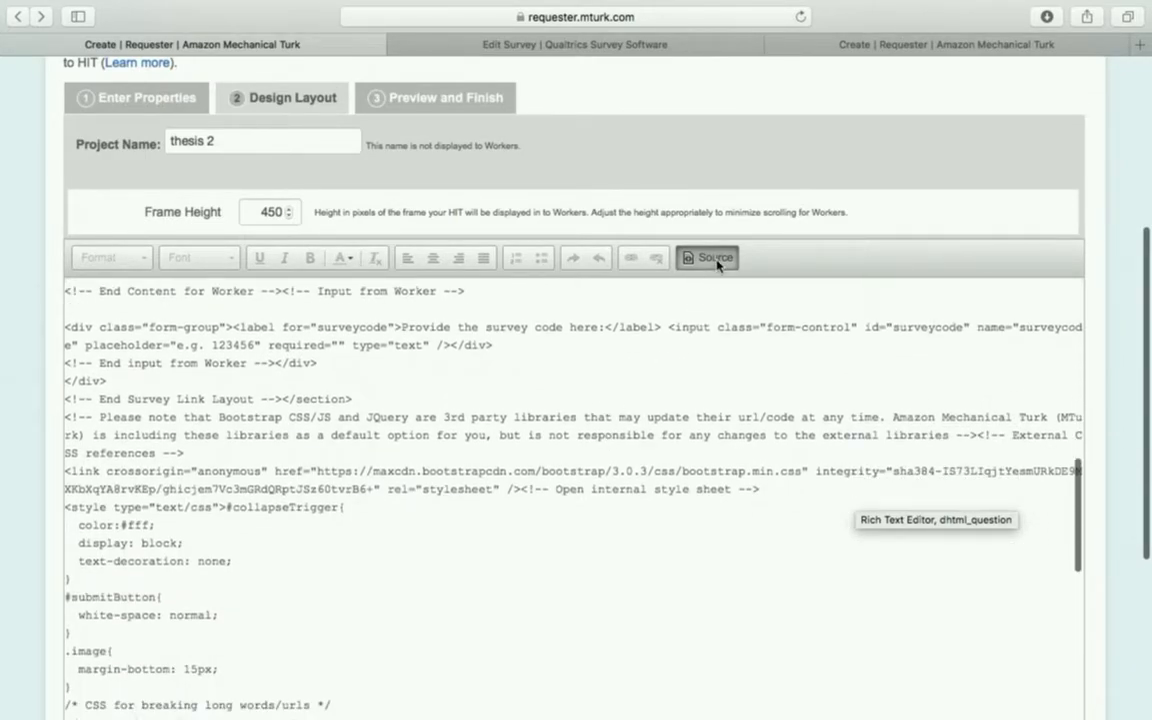
Step: Return the layout editor to the visual view and proceed to the preview of the thesis 2 HIT
{"action": "left_click", "coordinate": [720, 261]}
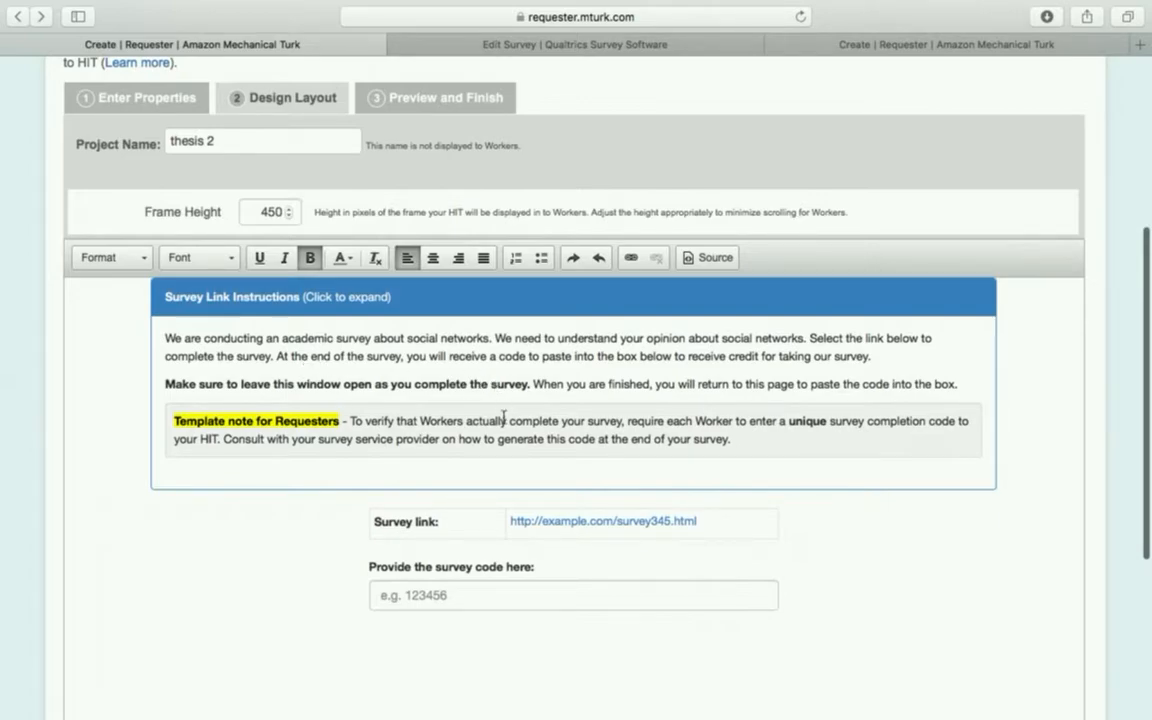
{"action": "scroll", "coordinate": [560, 400], "scroll_direction": "down", "scroll_amount": 5}
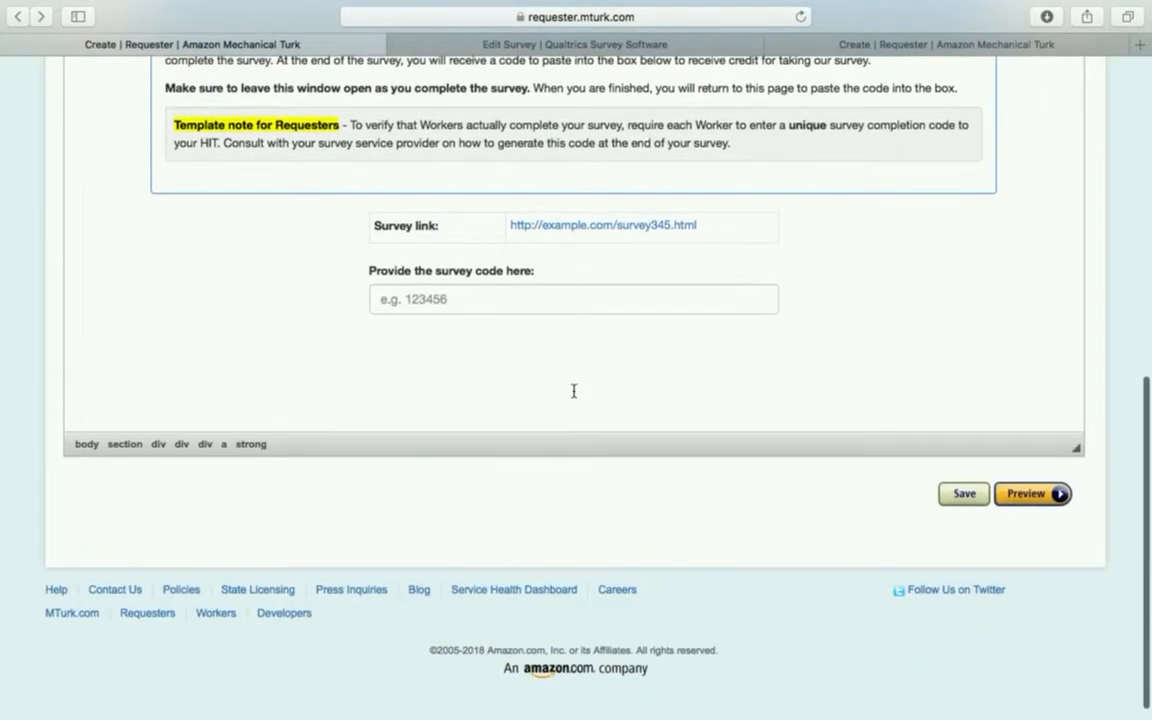
{"action": "left_click", "coordinate": [1030, 493]}
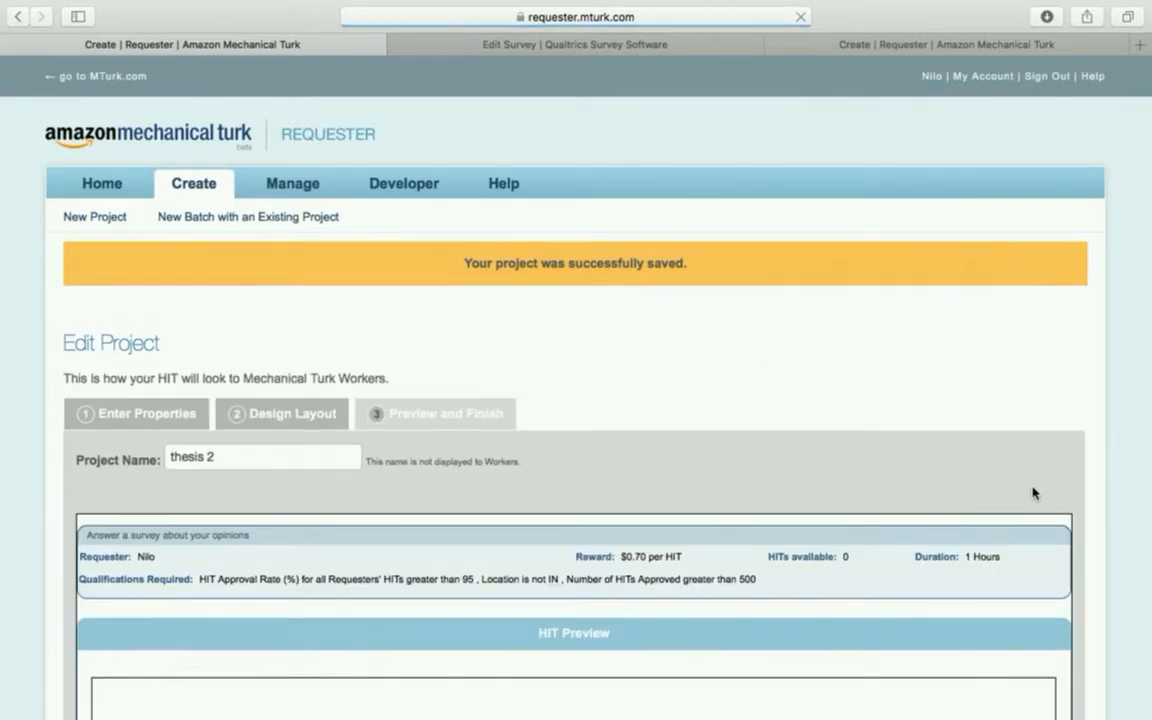
Step: Expand the Survey Link Instructions in the HIT preview and review the instructions, survey link and code field
{"action": "scroll", "coordinate": [1033, 493], "scroll_direction": "down", "scroll_amount": 3}
{"action": "scroll", "coordinate": [729, 481], "scroll_direction": "down", "scroll_amount": 1}
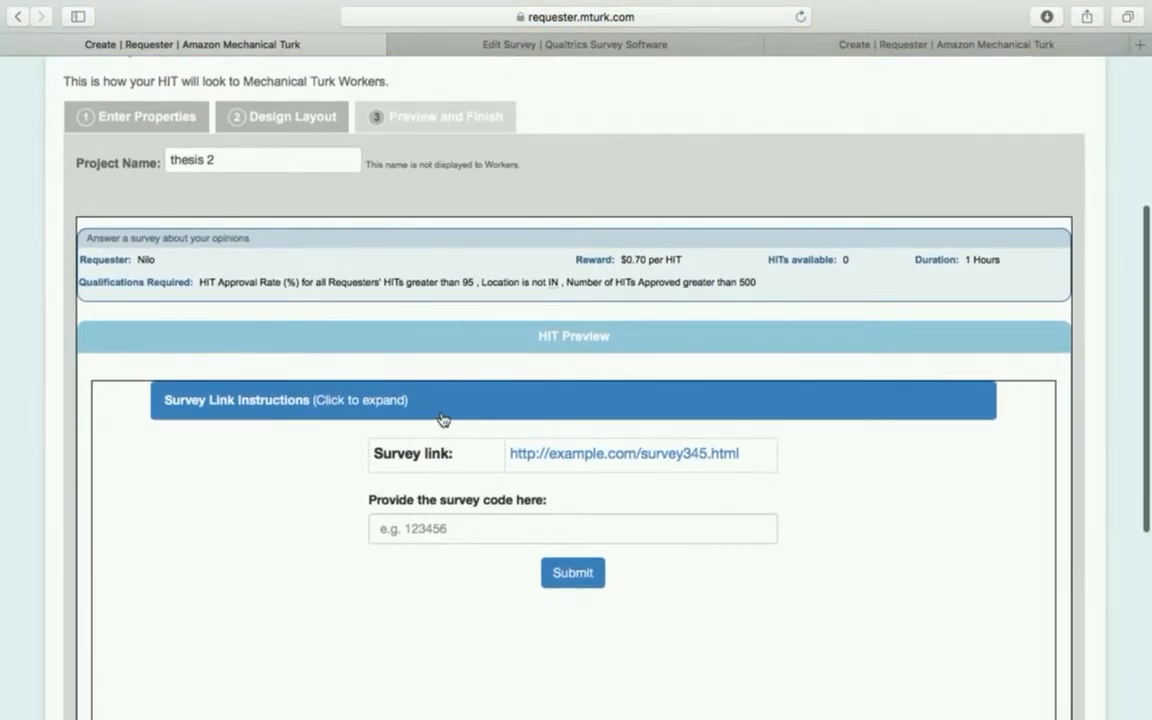
{"action": "left_click", "coordinate": [383, 401]}
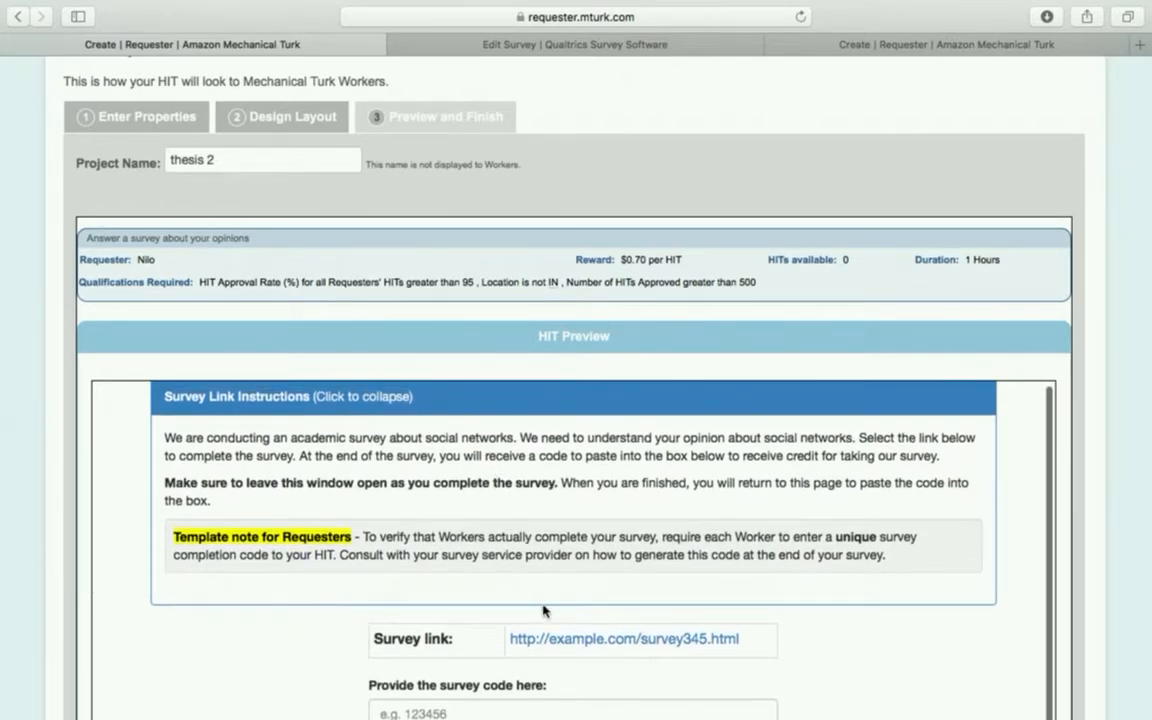
{"action": "scroll", "coordinate": [545, 610], "scroll_direction": "down", "scroll_amount": 2}
{"action": "scroll", "coordinate": [545, 610], "scroll_direction": "down", "scroll_amount": 1}
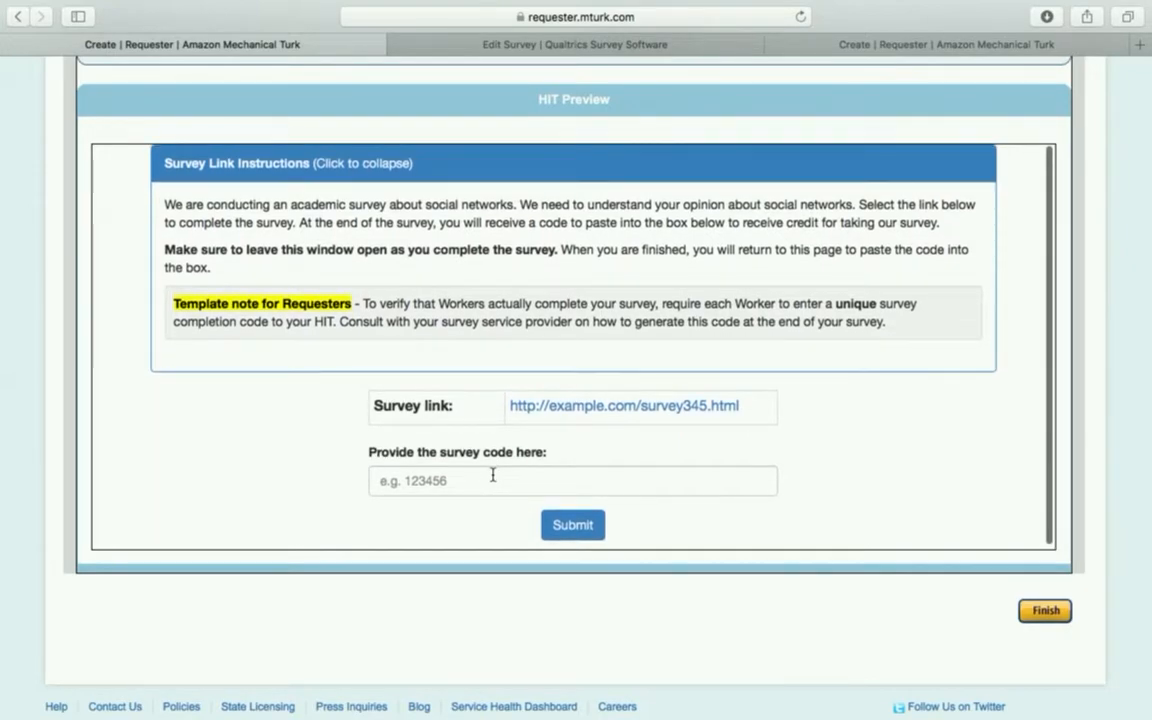
Step: Open the existing Thesis project for editing and go to its layout design
{"action": "scroll", "coordinate": [684, 680], "scroll_direction": "up", "scroll_amount": 3}
{"action": "scroll", "coordinate": [684, 680], "scroll_direction": "up", "scroll_amount": 4}
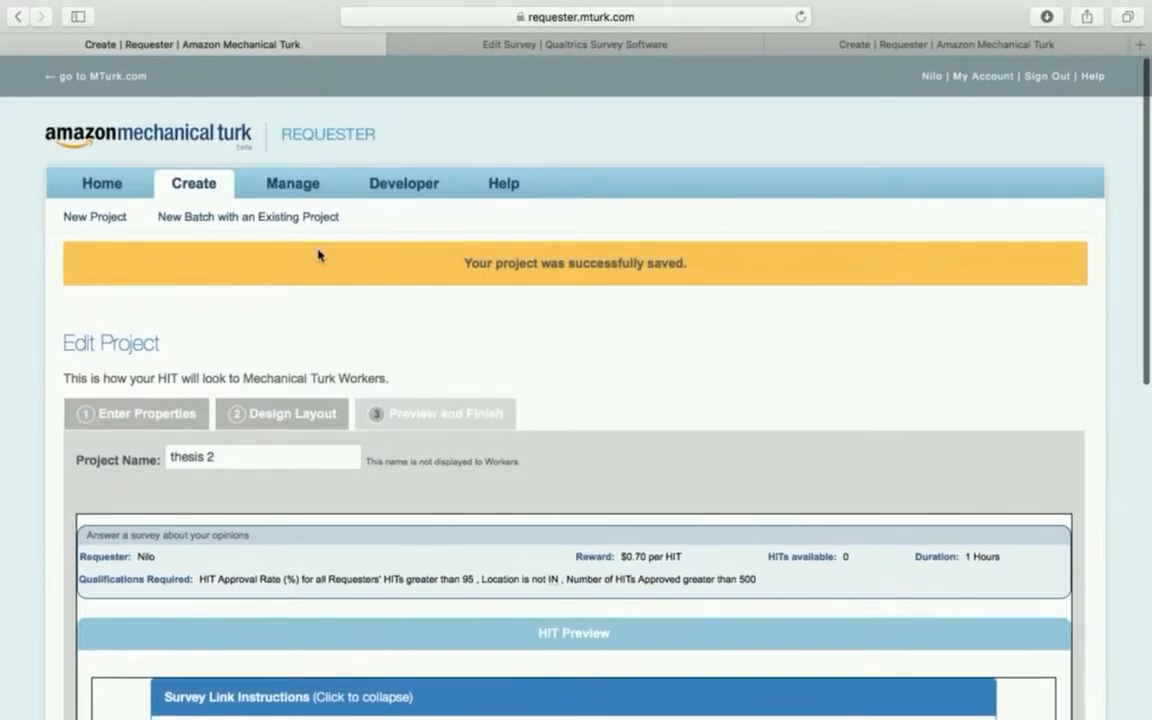
{"action": "left_click", "coordinate": [203, 189]}
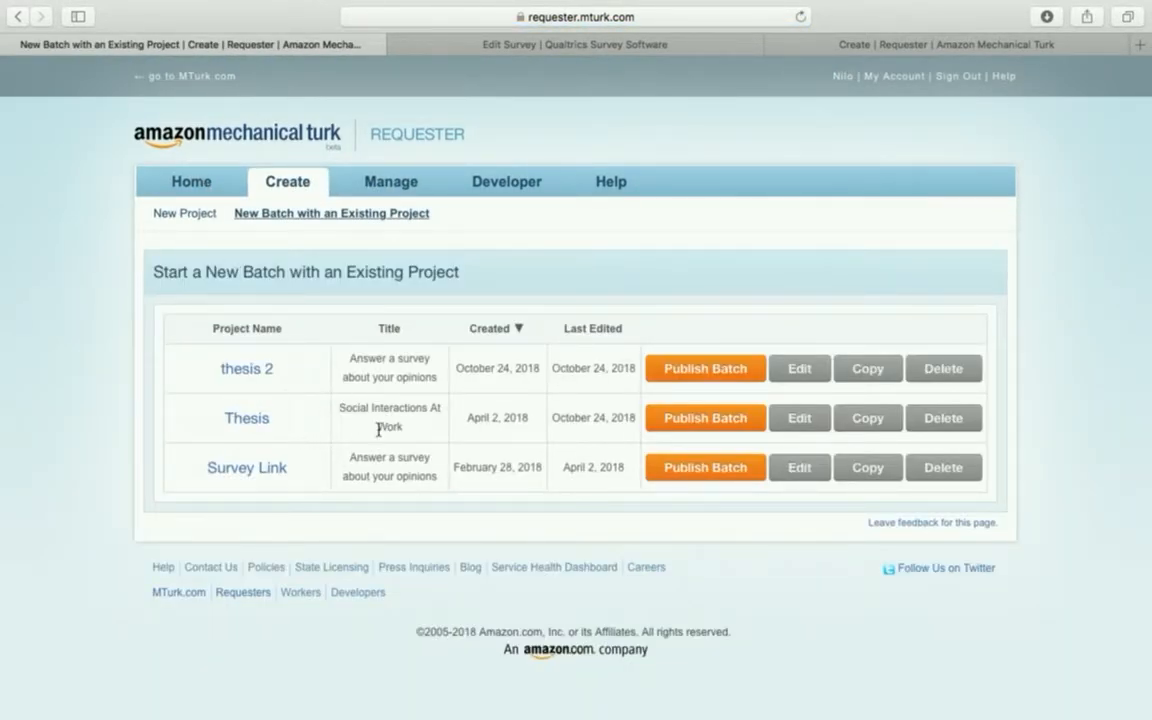
{"action": "left_click", "coordinate": [801, 420]}
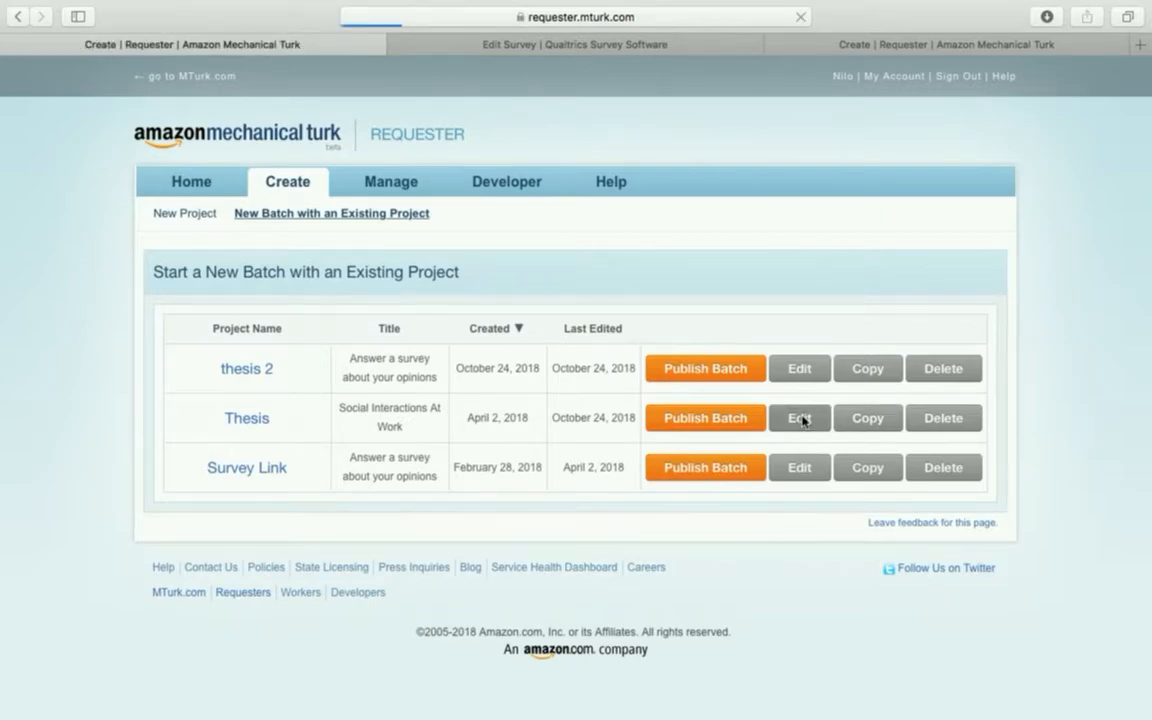
{"action": "scroll", "coordinate": [296, 392], "scroll_direction": "down", "scroll_amount": 1}
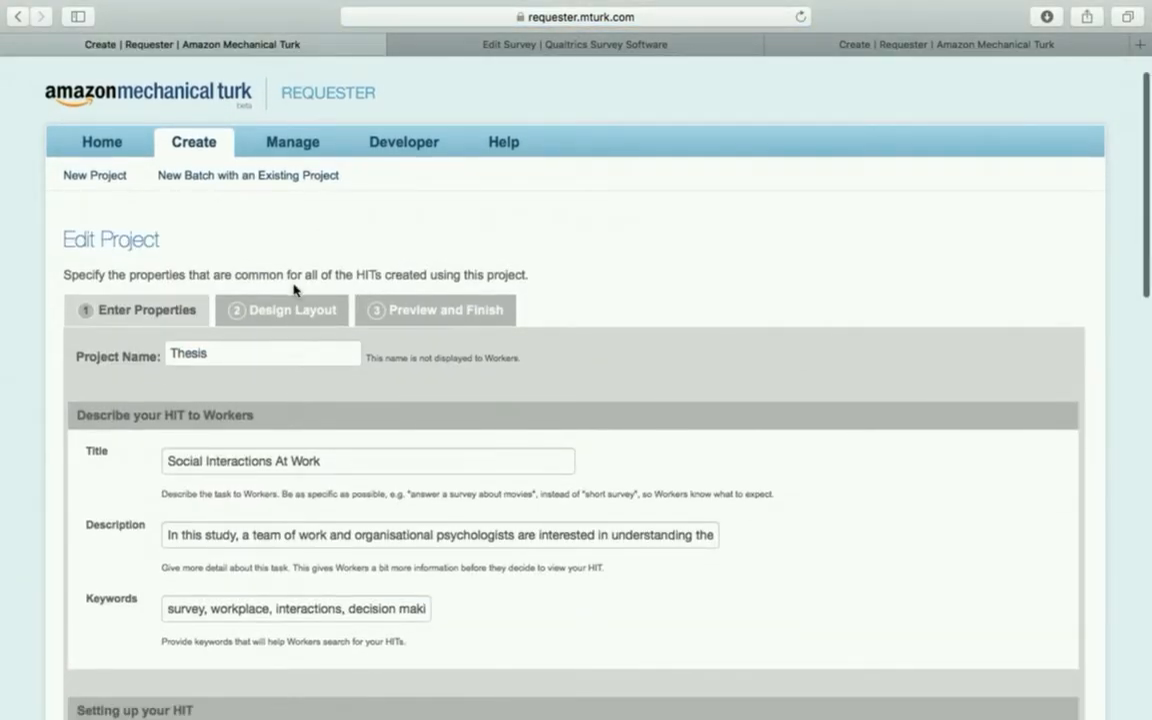
{"action": "left_click", "coordinate": [309, 323]}
Step: Show the Thesis layout's HTML source and examine where the Qualtrics survey link and code placeholder are entered
{"action": "scroll", "coordinate": [309, 323], "scroll_direction": "down", "scroll_amount": 3}
{"action": "left_click", "coordinate": [700, 300]}
{"action": "scroll", "coordinate": [482, 500], "scroll_direction": "down", "scroll_amount": 10}
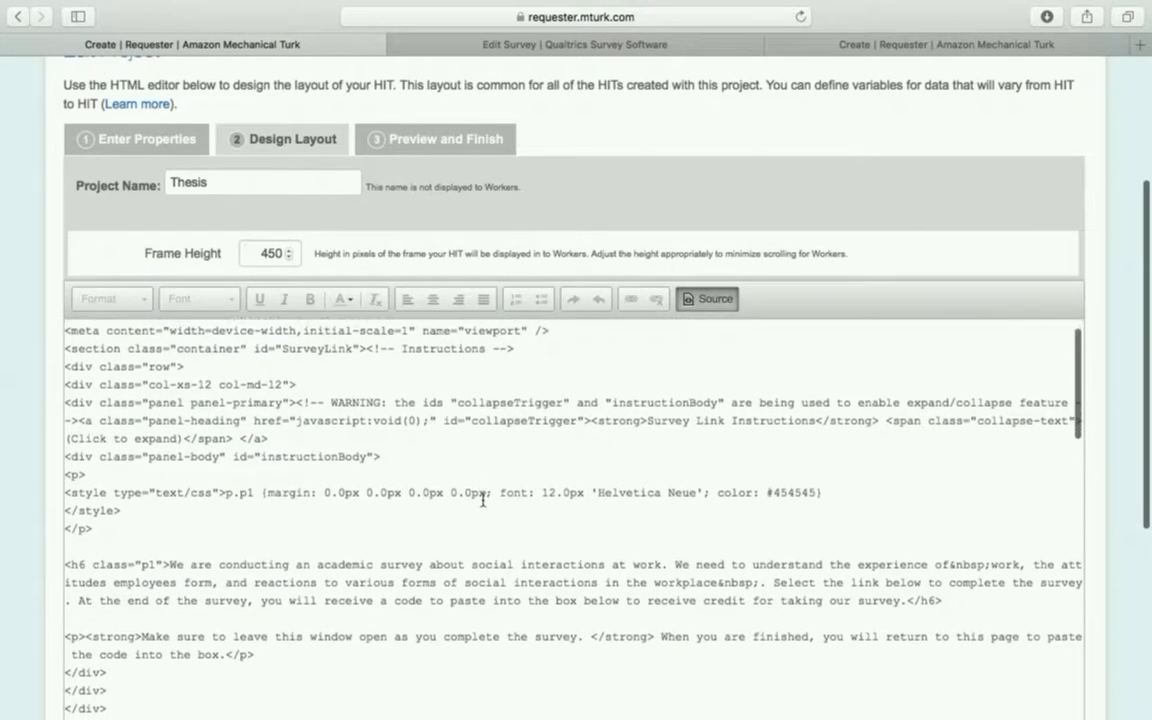
{"action": "scroll", "coordinate": [482, 500], "scroll_direction": "down", "scroll_amount": 1}
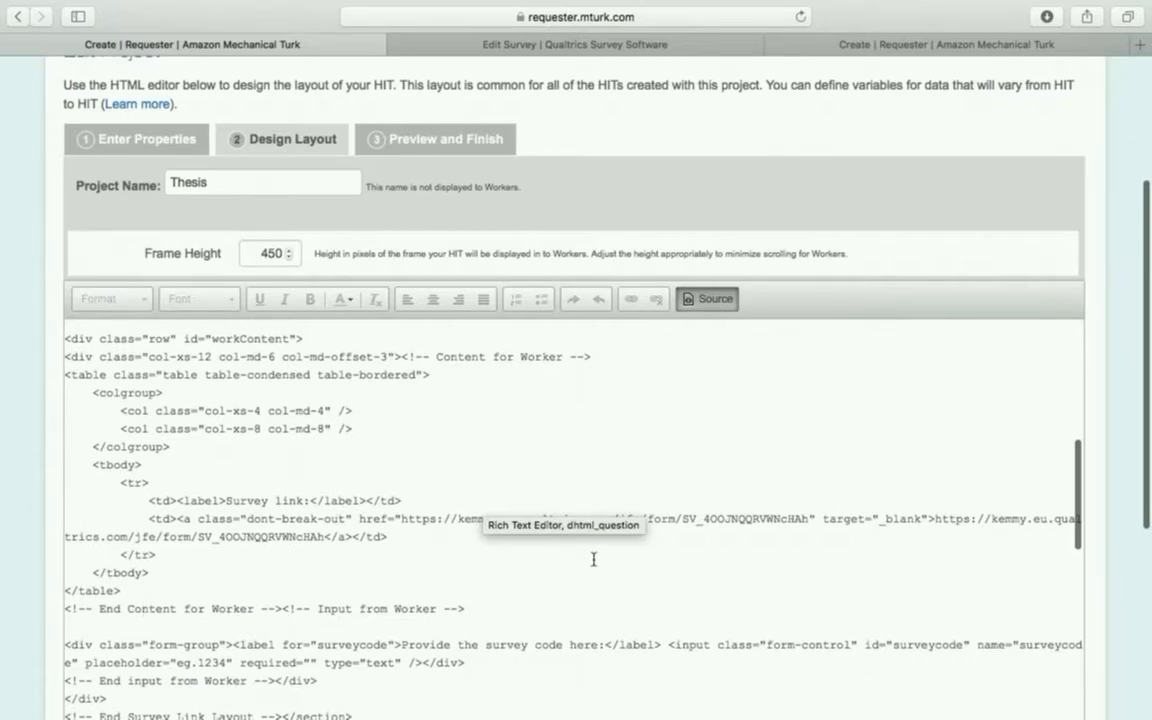
{"action": "scroll", "coordinate": [535, 505], "scroll_direction": "down", "scroll_amount": 3}
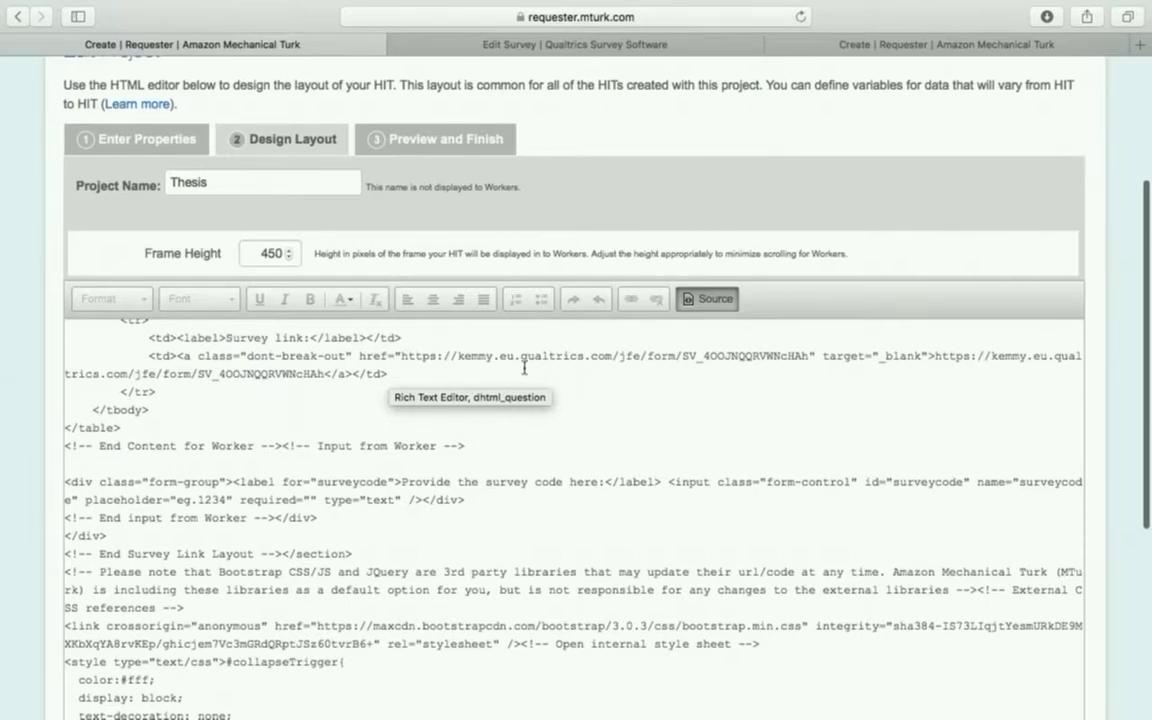
{"action": "scroll", "coordinate": [415, 413], "scroll_direction": "down", "scroll_amount": 3}
Step: Return the Thesis layout to the visual view, then preview the HIT with its Survey Link Instructions expanded
{"action": "left_click", "coordinate": [707, 298]}
{"action": "scroll", "coordinate": [700, 314], "scroll_direction": "down", "scroll_amount": 3}
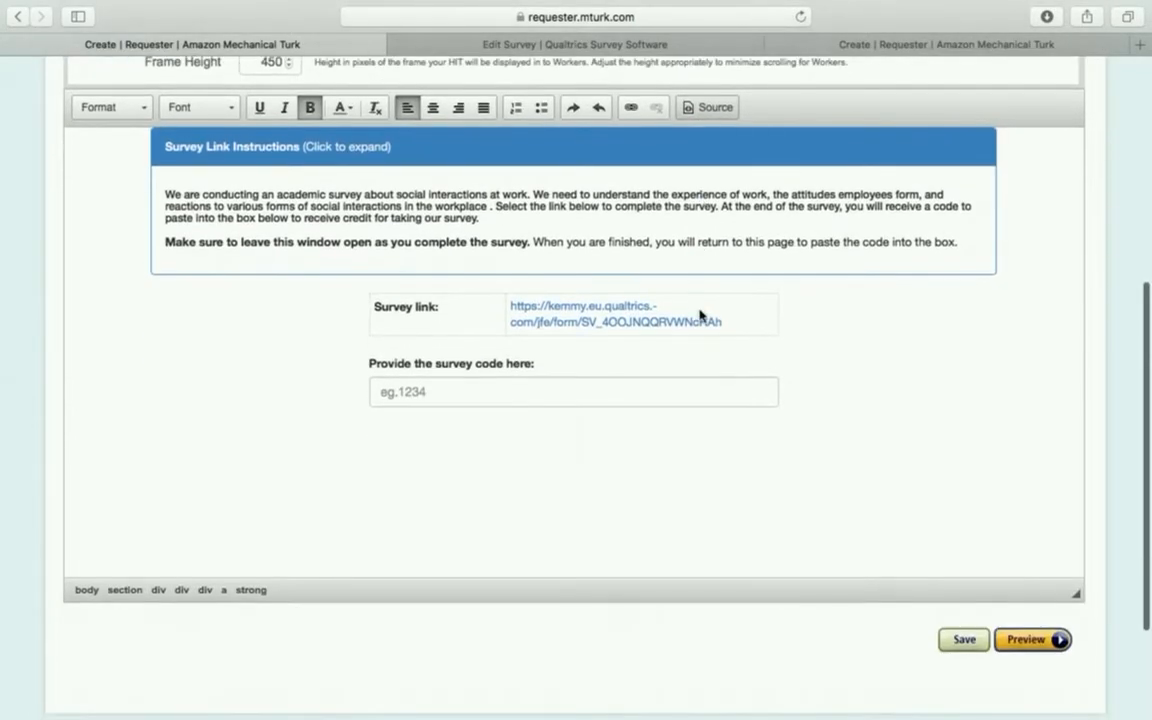
{"action": "left_click", "coordinate": [1036, 638]}
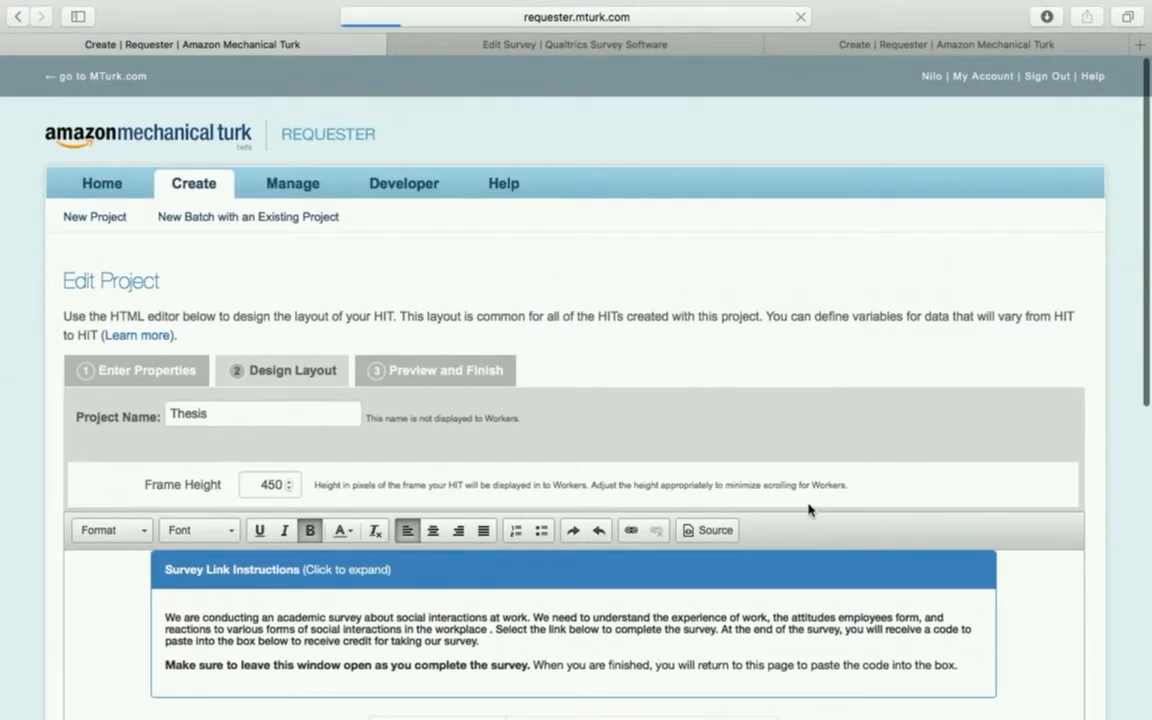
{"action": "scroll", "coordinate": [808, 510], "scroll_direction": "down", "scroll_amount": 5}
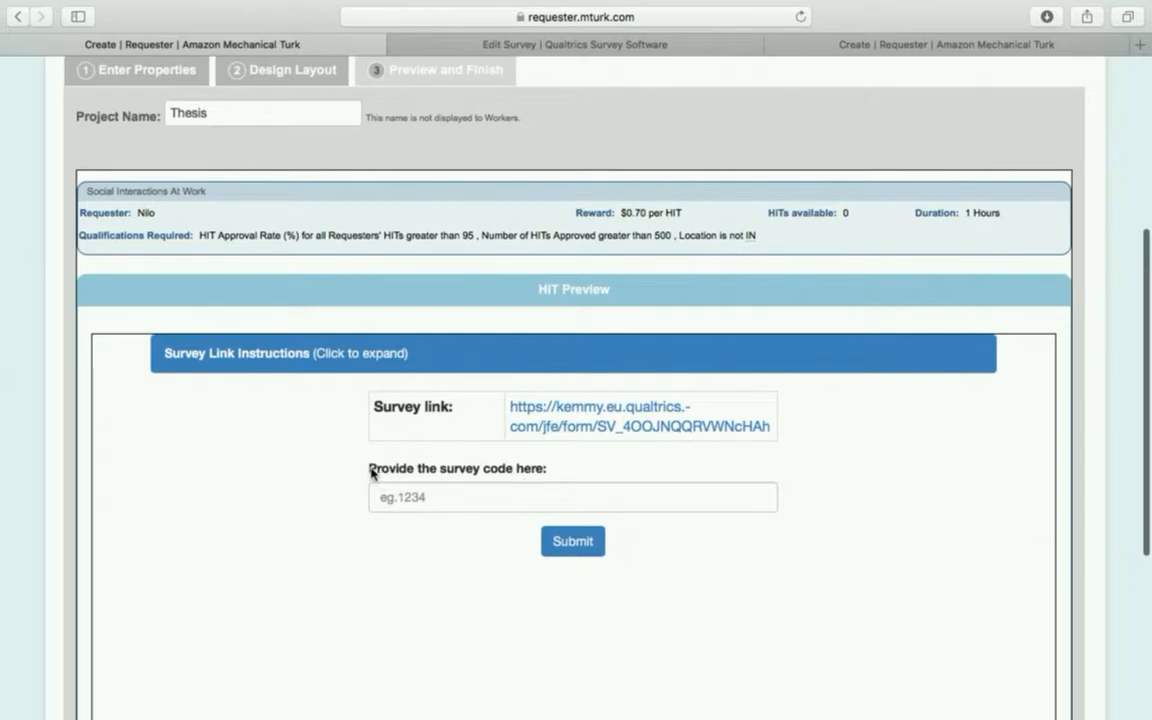
{"action": "left_click", "coordinate": [279, 358]}
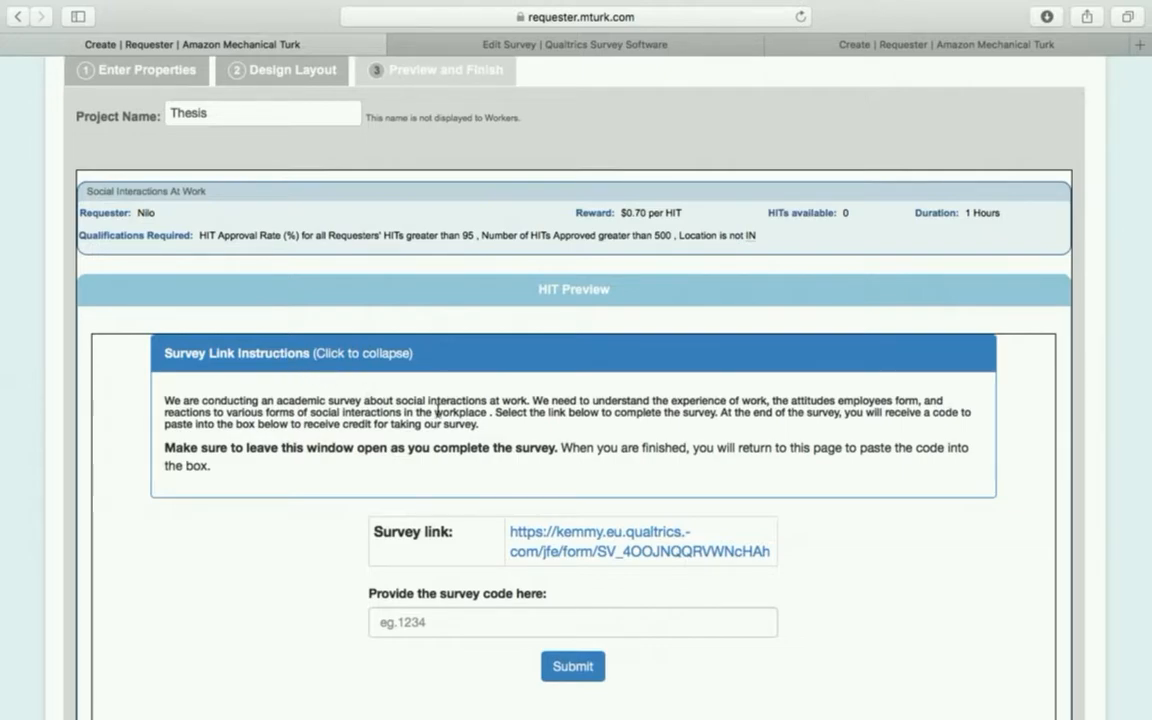
Step: Switch to the Qualtrics survey, cancel out of the open Survey Flow and reopen it
{"action": "left_click", "coordinate": [537, 46]}
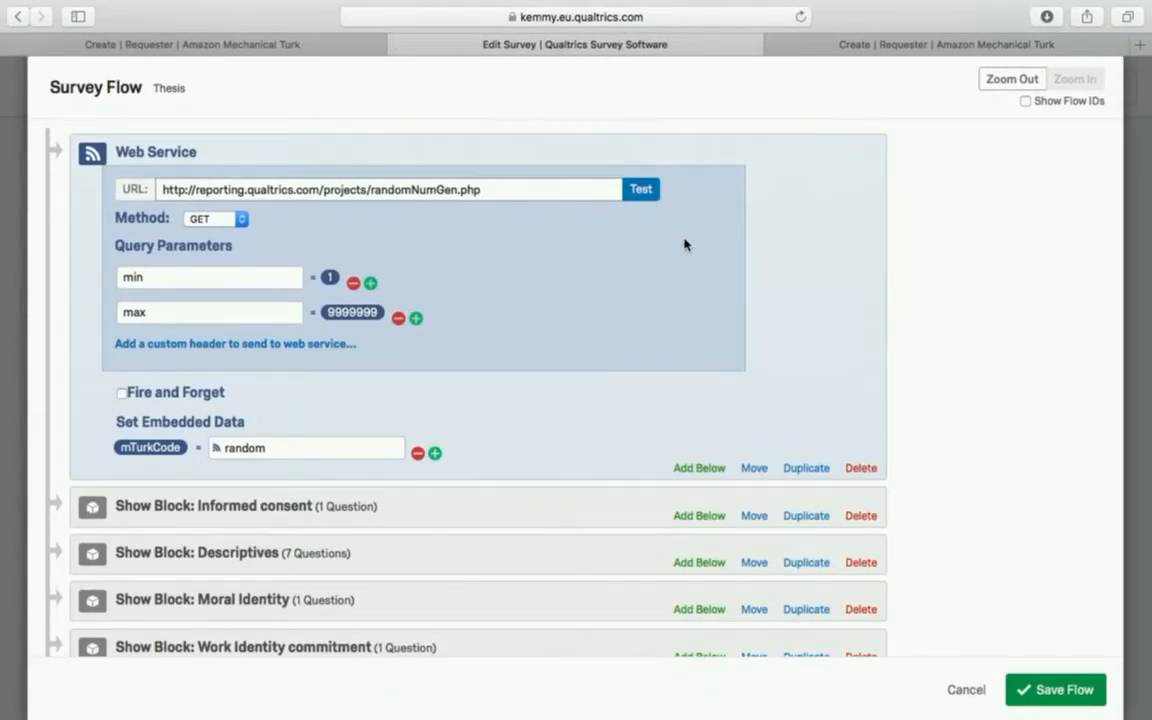
{"action": "left_click", "coordinate": [970, 689]}
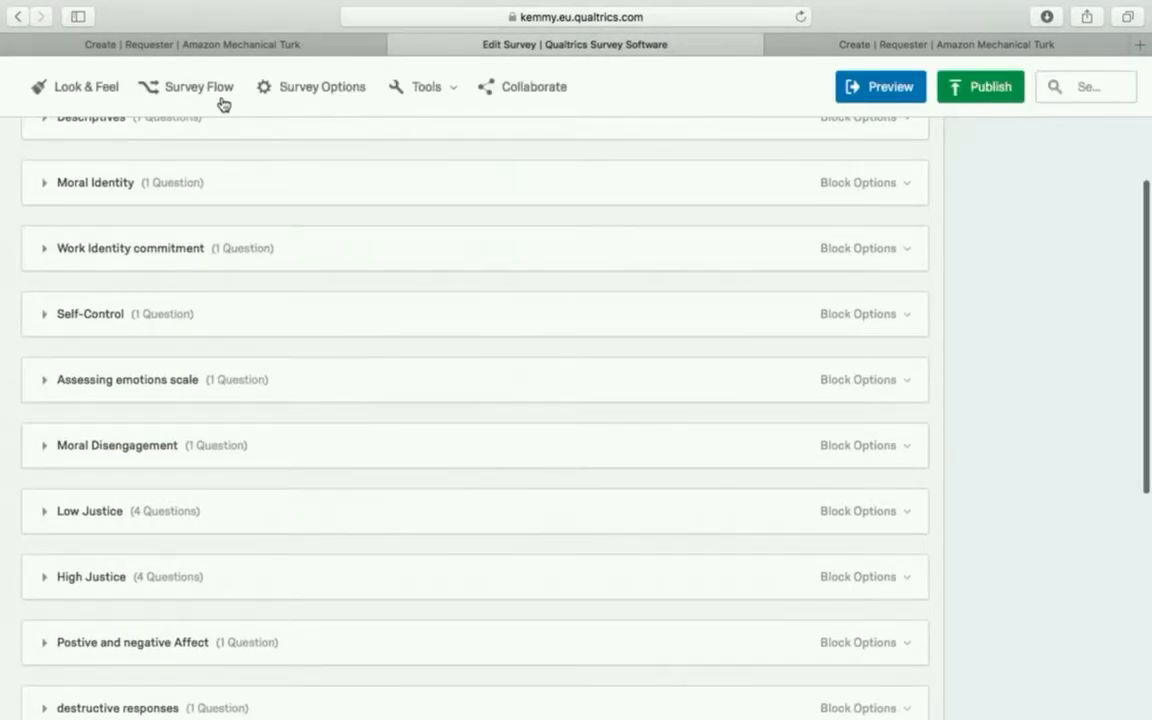
{"action": "left_click", "coordinate": [220, 90]}
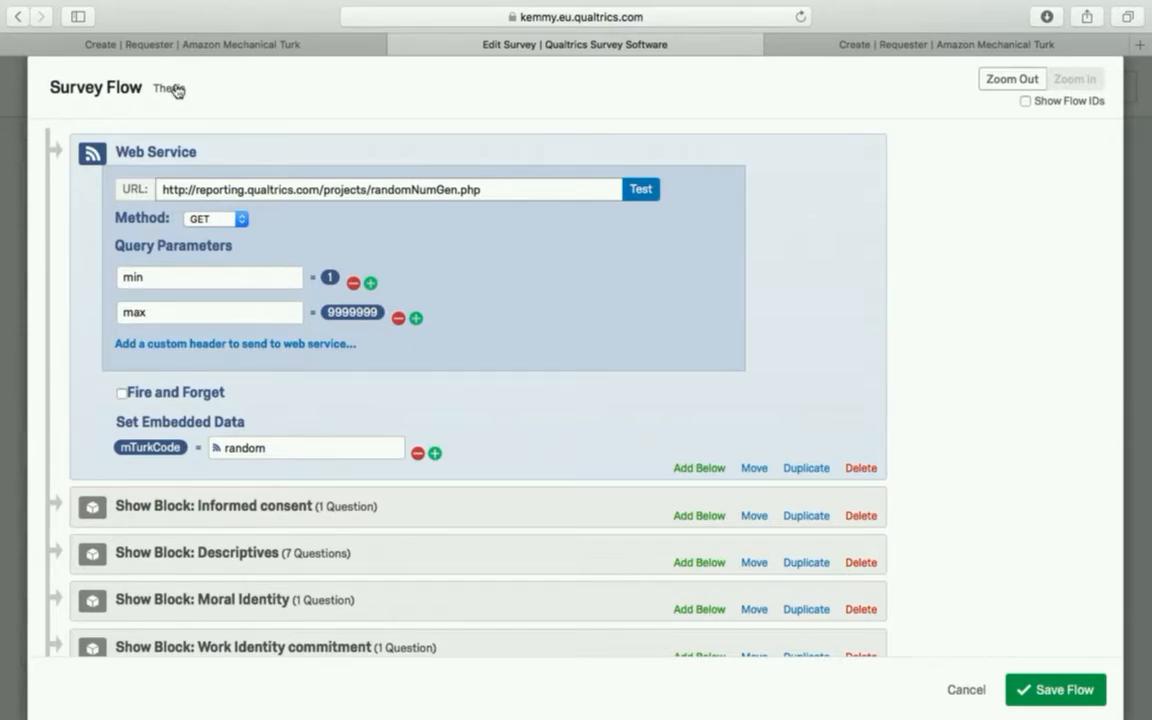
Step: Try adding a Web Service element after the End of Survey element in the flow, then discard the flow changes
{"action": "scroll", "coordinate": [355, 300], "scroll_direction": "down", "scroll_amount": 3}
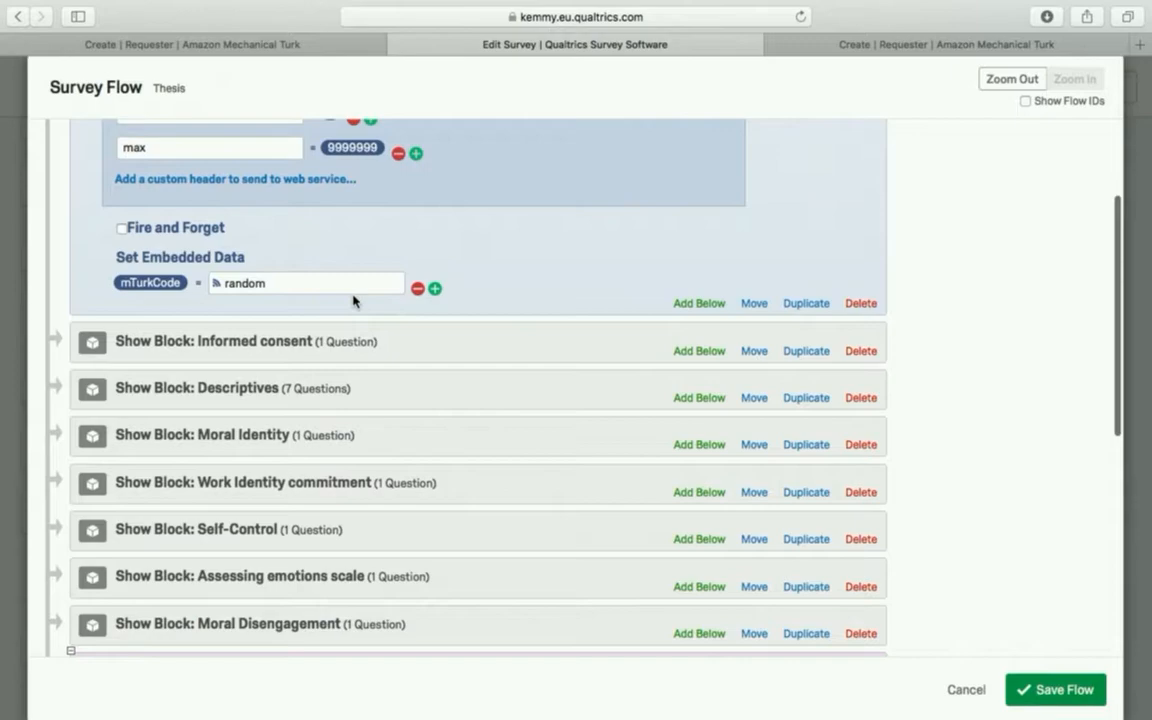
{"action": "scroll", "coordinate": [355, 300], "scroll_direction": "down", "scroll_amount": 9}
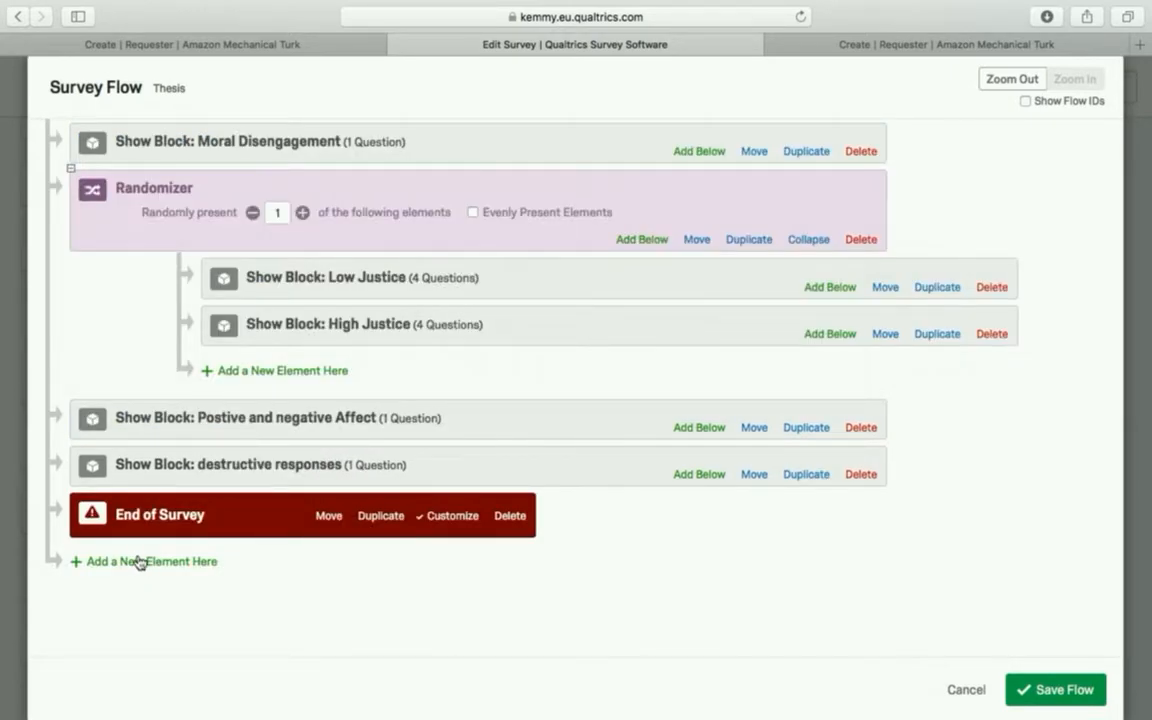
{"action": "left_click", "coordinate": [138, 562]}
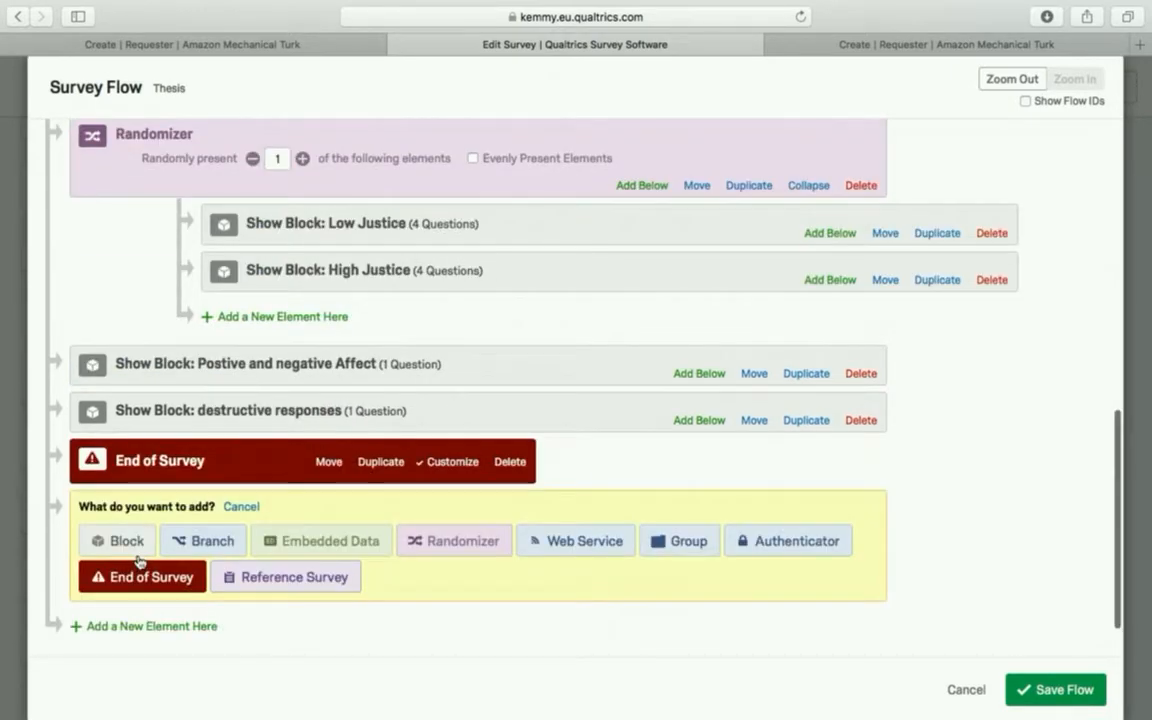
{"action": "left_click", "coordinate": [530, 536]}
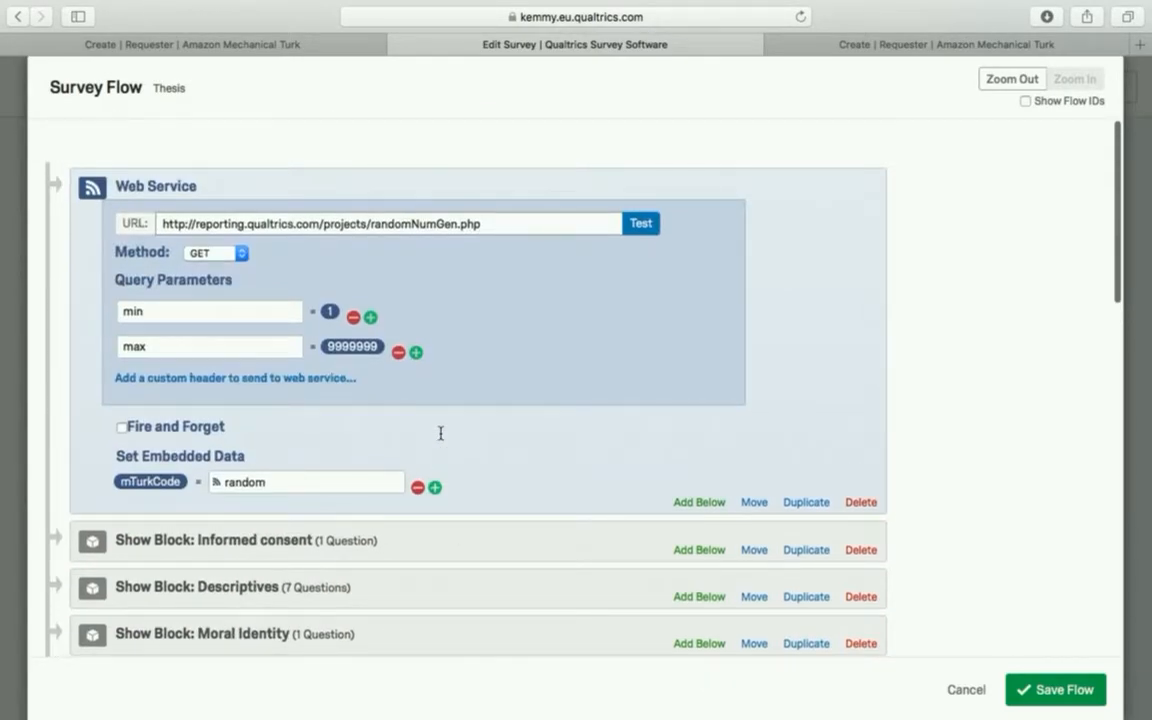
{"action": "scroll", "coordinate": [491, 301], "scroll_direction": "down", "scroll_amount": 1}
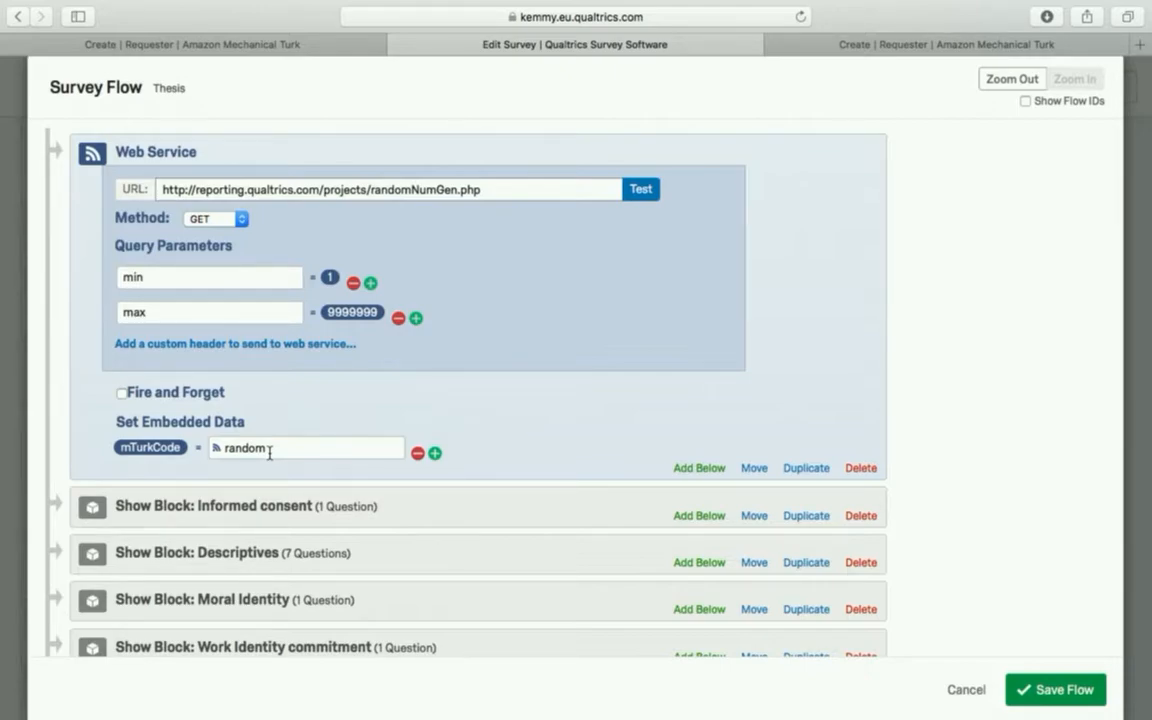
{"action": "left_click", "coordinate": [965, 690]}
{"action": "left_click", "coordinate": [752, 456]}
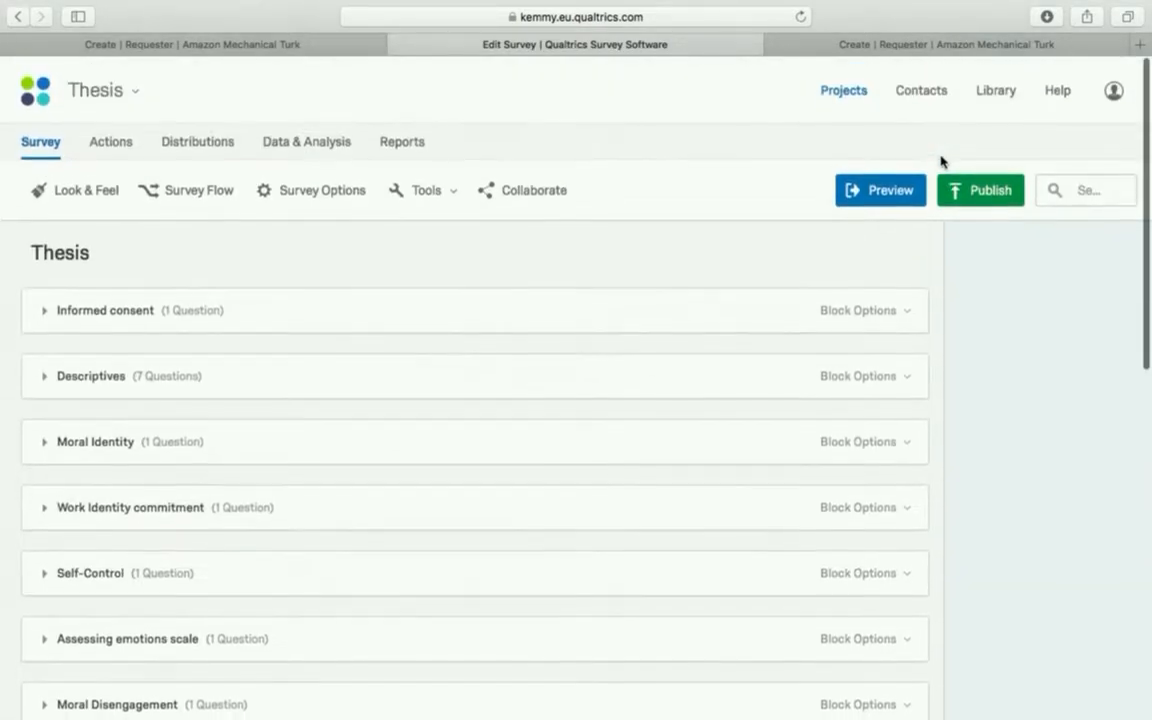
Step: Leave the survey editor for the account's library and show its saved messages
{"action": "left_click", "coordinate": [998, 92]}
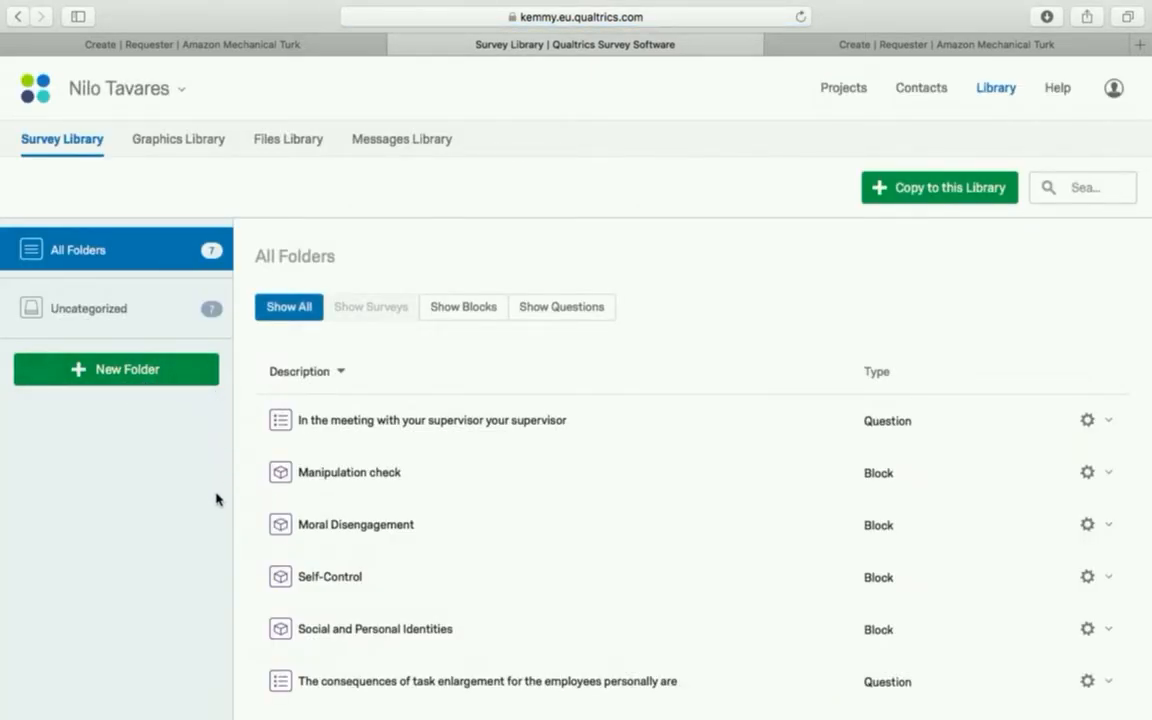
{"action": "scroll", "coordinate": [182, 553], "scroll_direction": "down", "scroll_amount": 1}
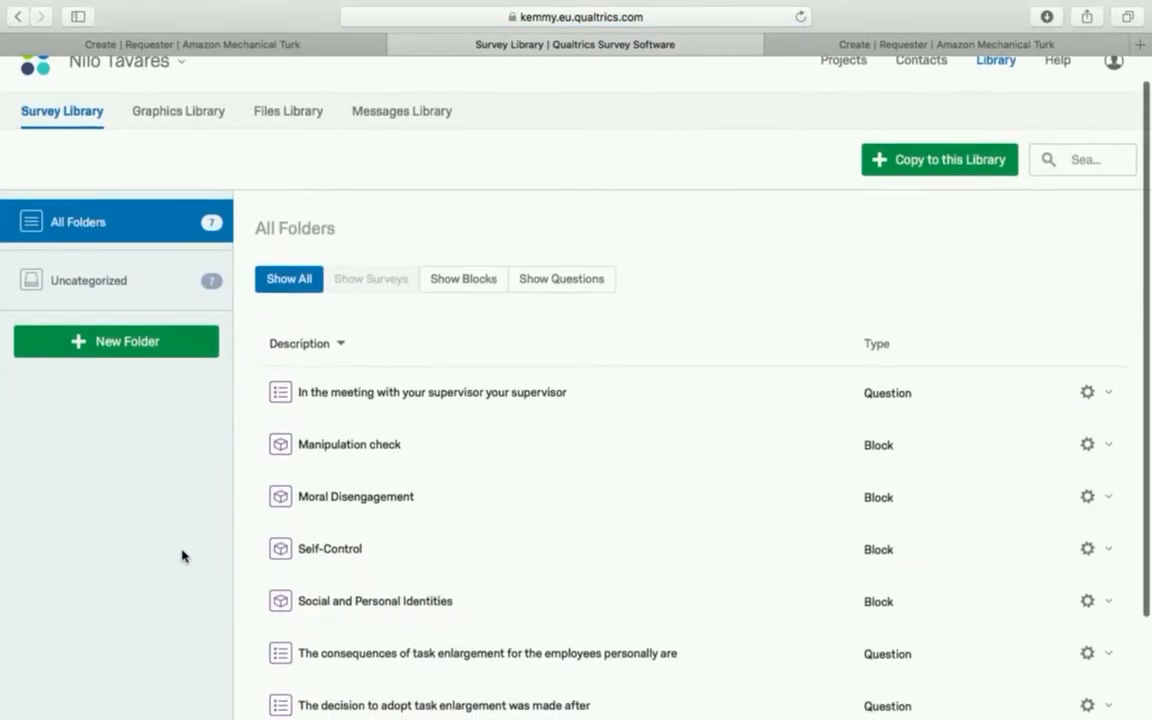
{"action": "left_click", "coordinate": [408, 110]}
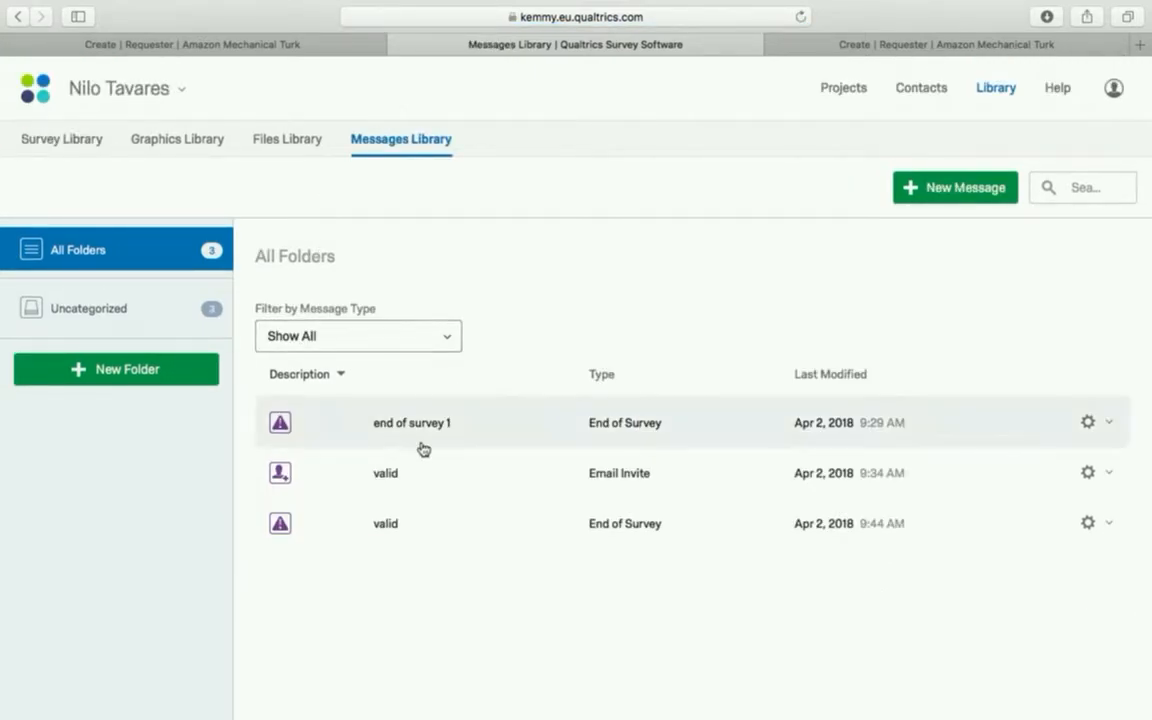
Step: View the "end of survey 1" message, highlight its ${e://Field/MTurkCode} completion code placeholder, and close the message
{"action": "left_click", "coordinate": [509, 428]}
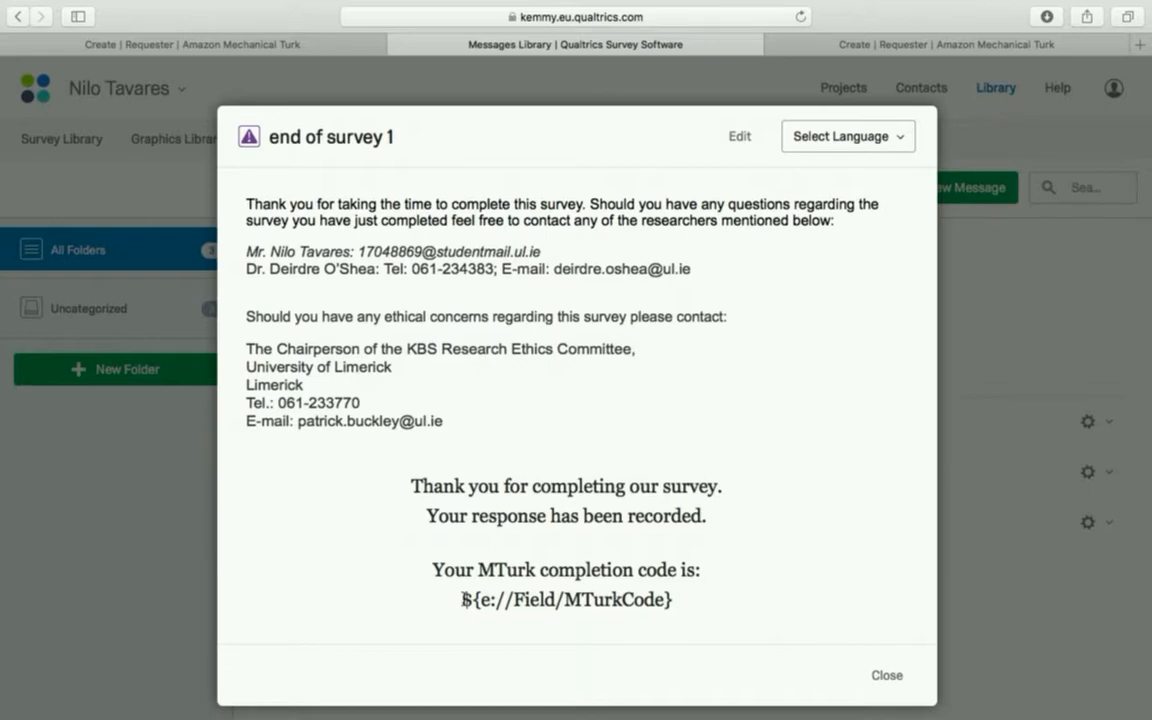
{"action": "left_click_drag", "start_coordinate": [463, 599], "coordinate": [683, 599]}
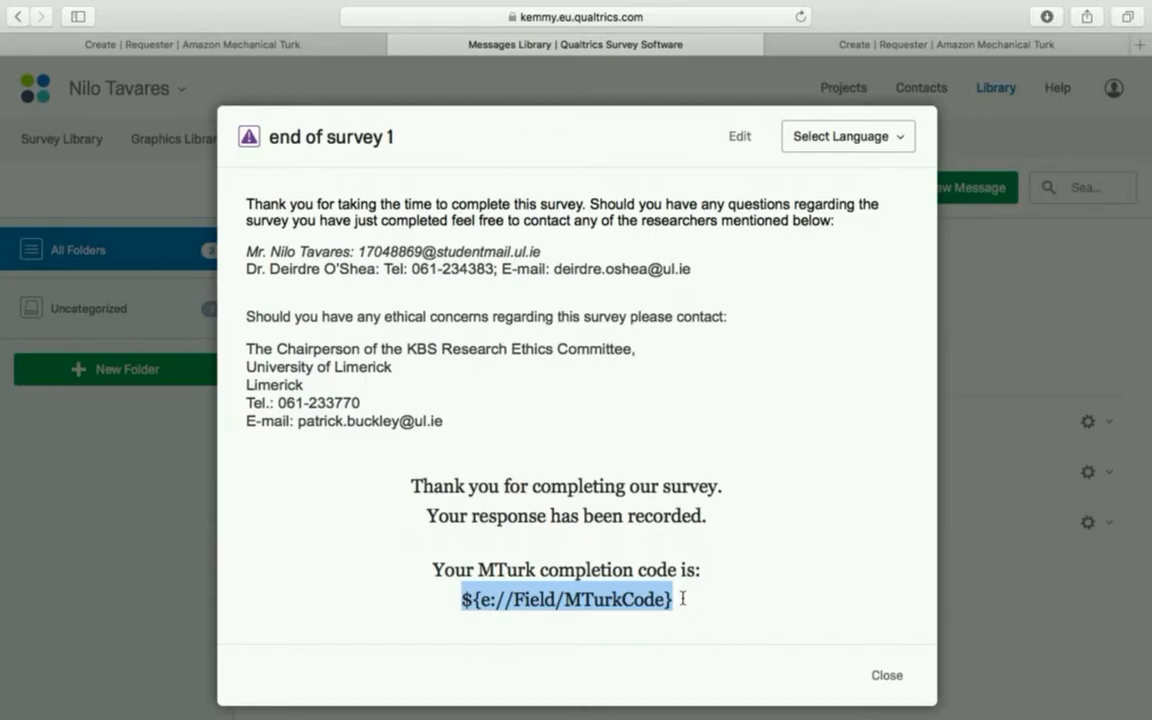
{"action": "left_click", "coordinate": [885, 675]}
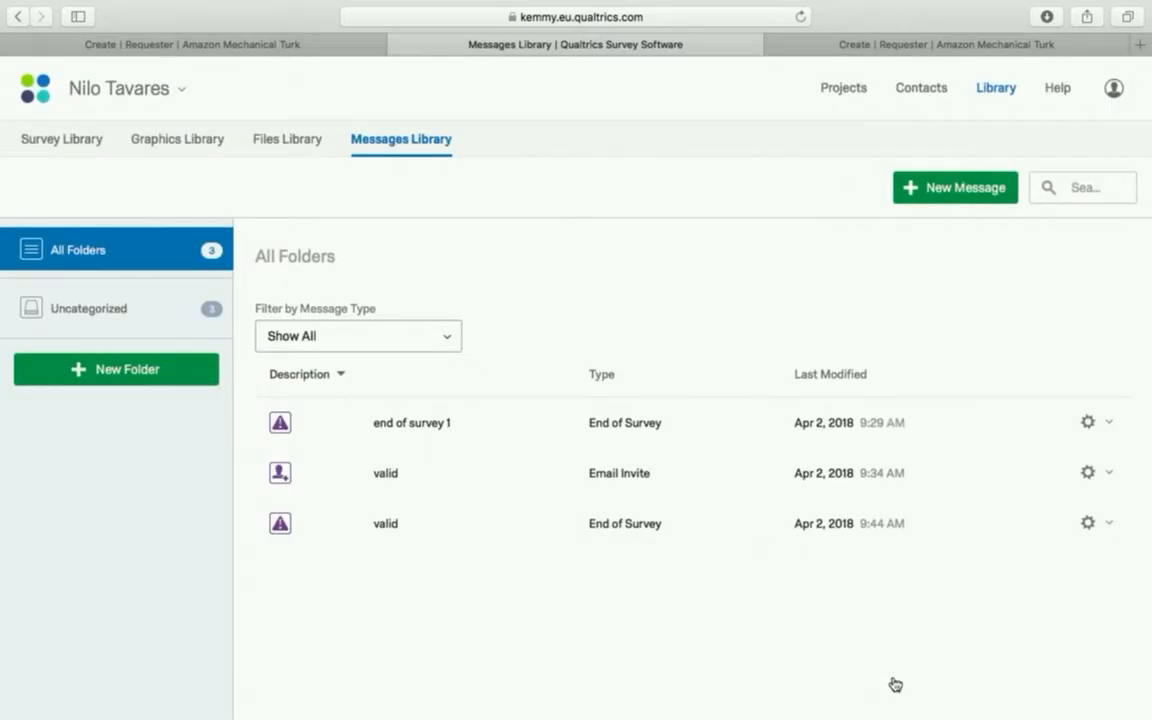
{"action": "scroll", "coordinate": [895, 684], "scroll_direction": "down", "scroll_amount": 2}
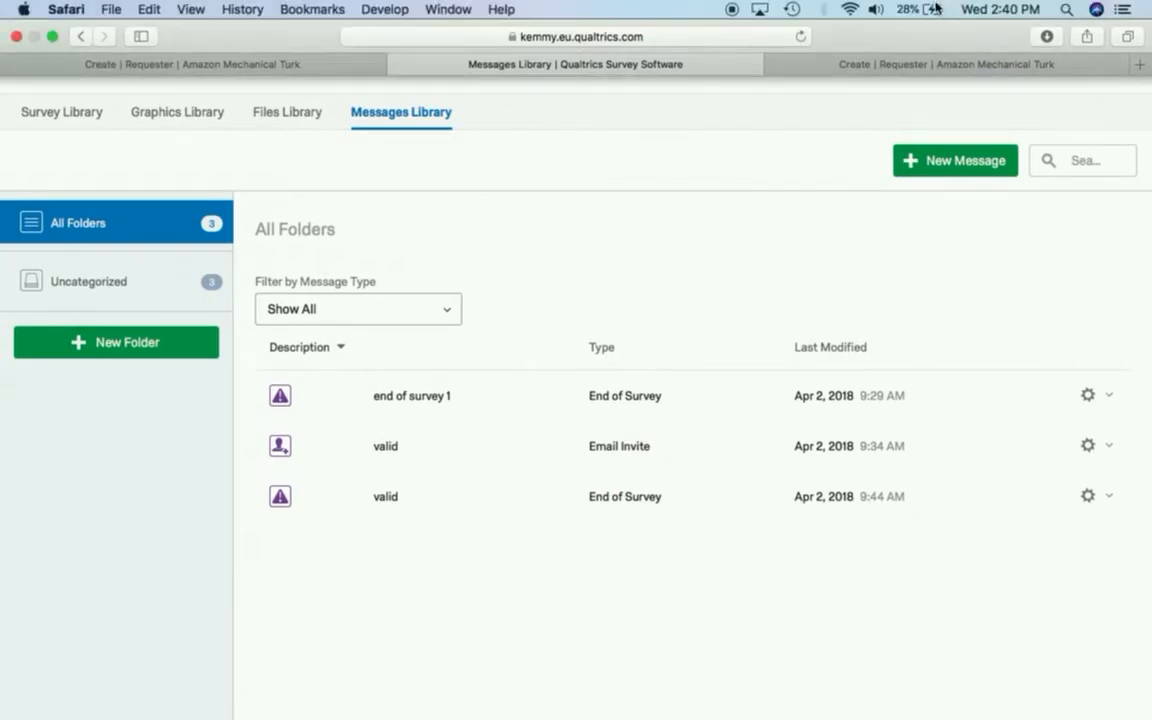
{"action": "mouse_move", "coordinate": [684, 6]}
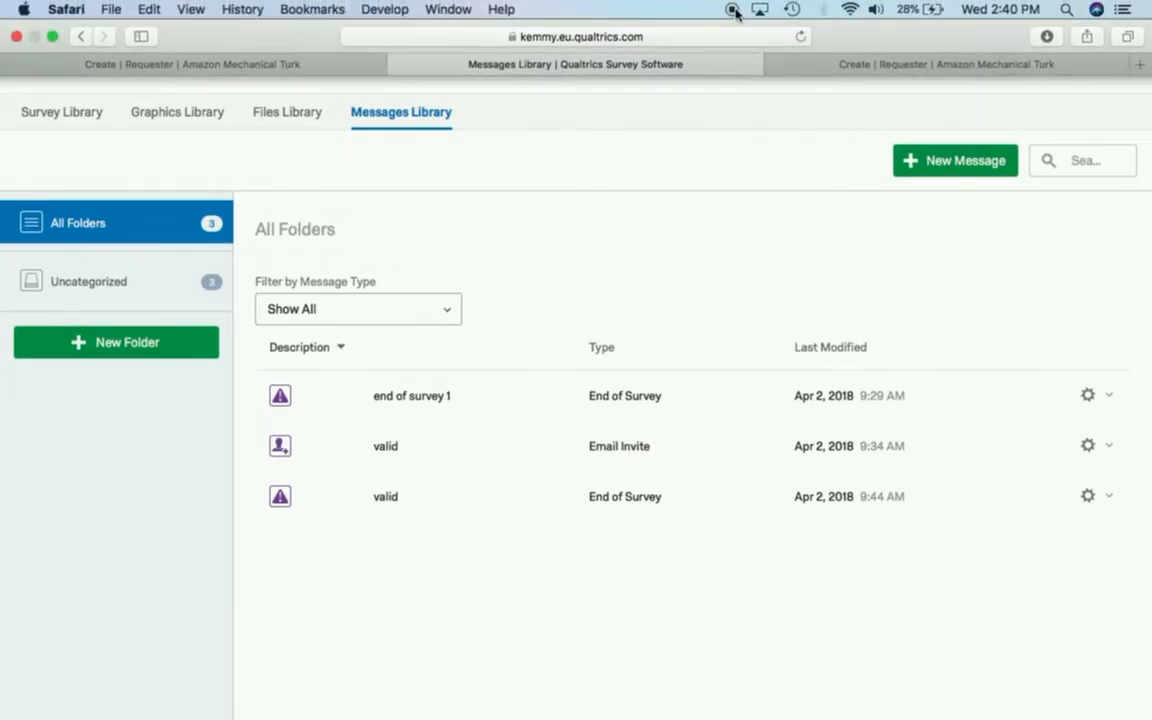